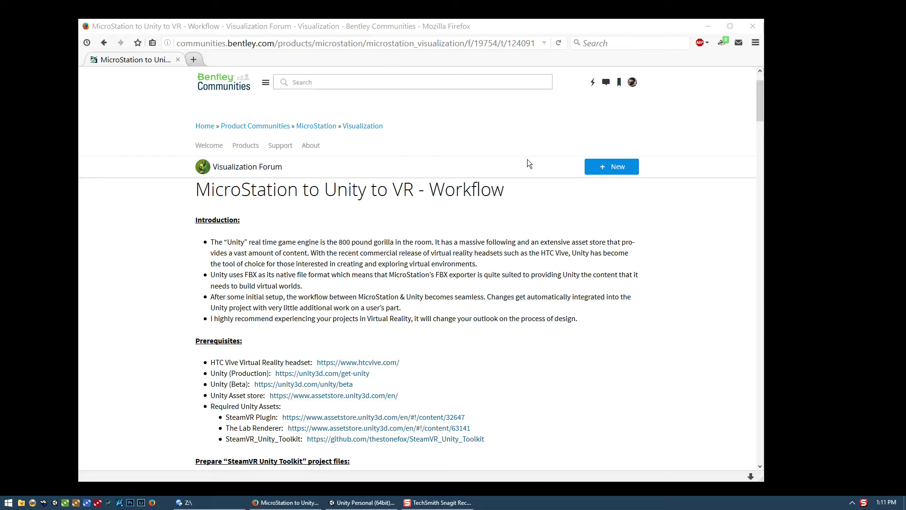
Scroll the MicroStation-to-Unity post down to the FBX import steps, then minimize Firefox
left_click_drag(761, 95, 771, 242)
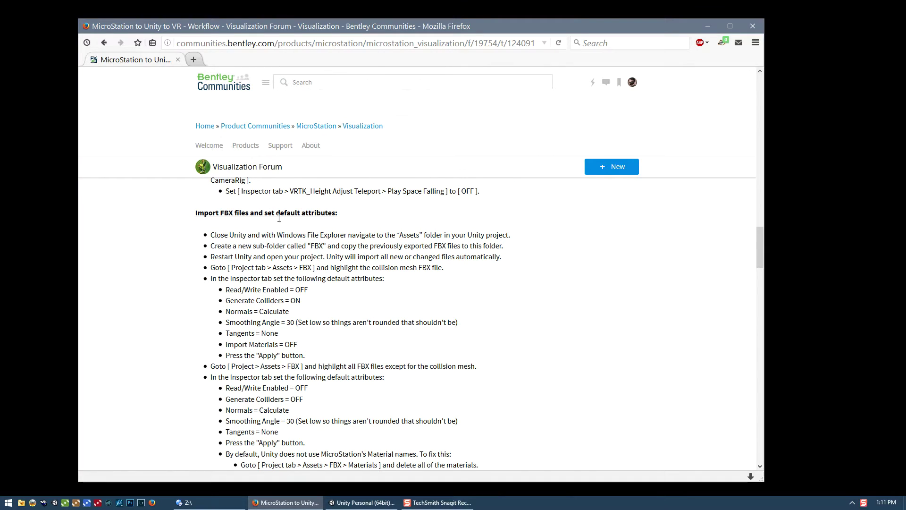
left_click_drag(759, 238, 764, 280)
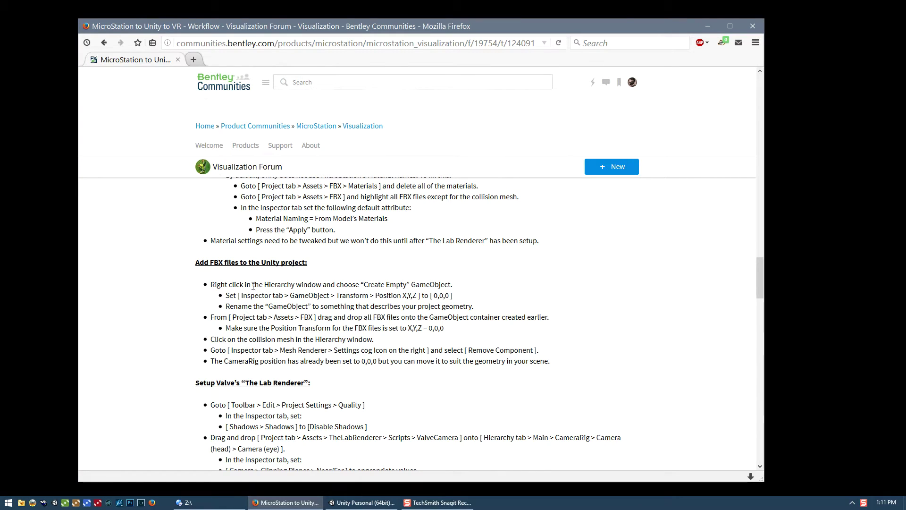
left_click(708, 27)
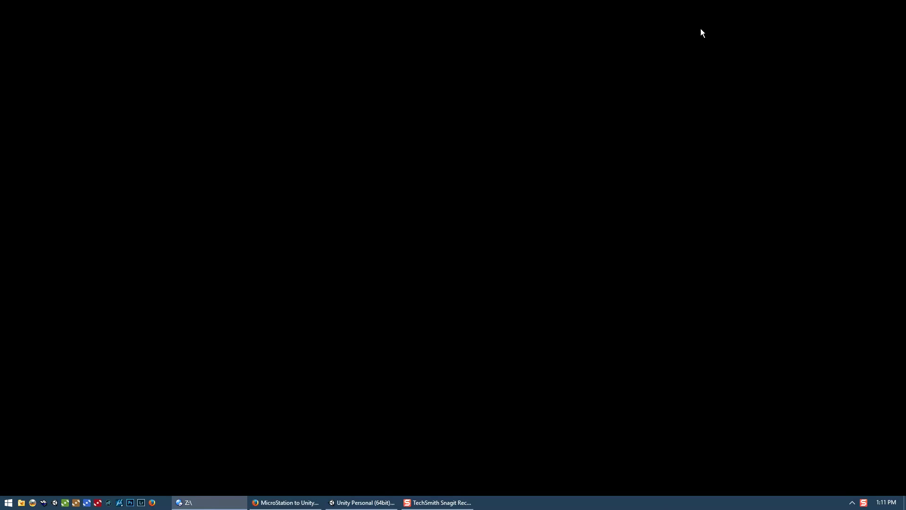
Restore the Unity editor and close the Test project entirely
left_click(365, 502)
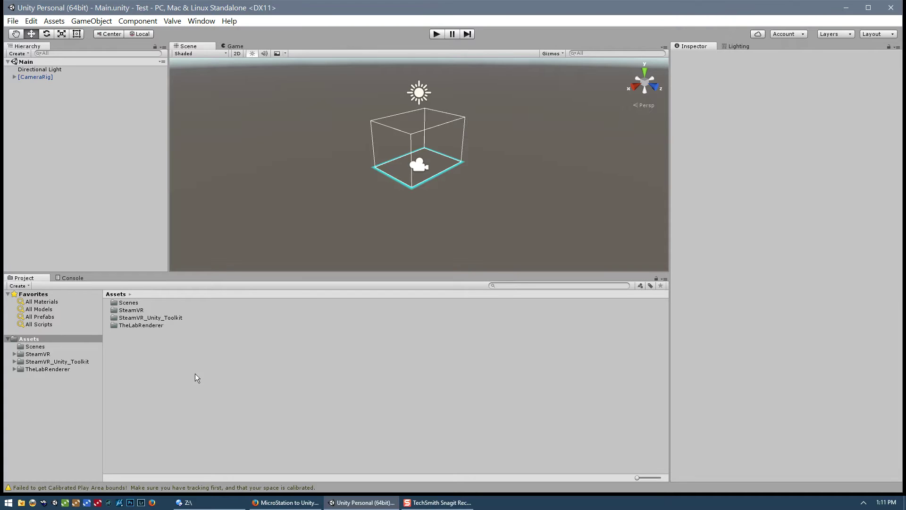
left_click(891, 8)
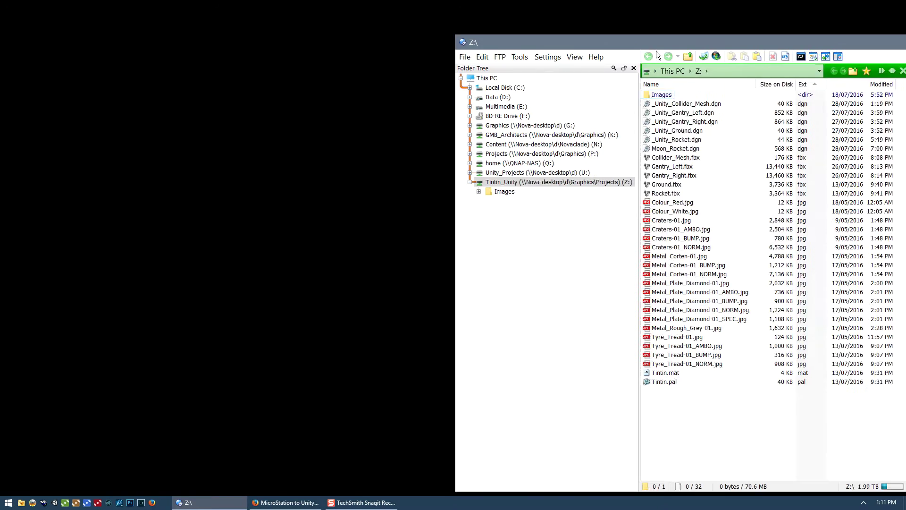
Restore the Directory Opus window and open U:\Test\Assets beside the Z: drive listing
left_click_drag(621, 40, 388, 35)
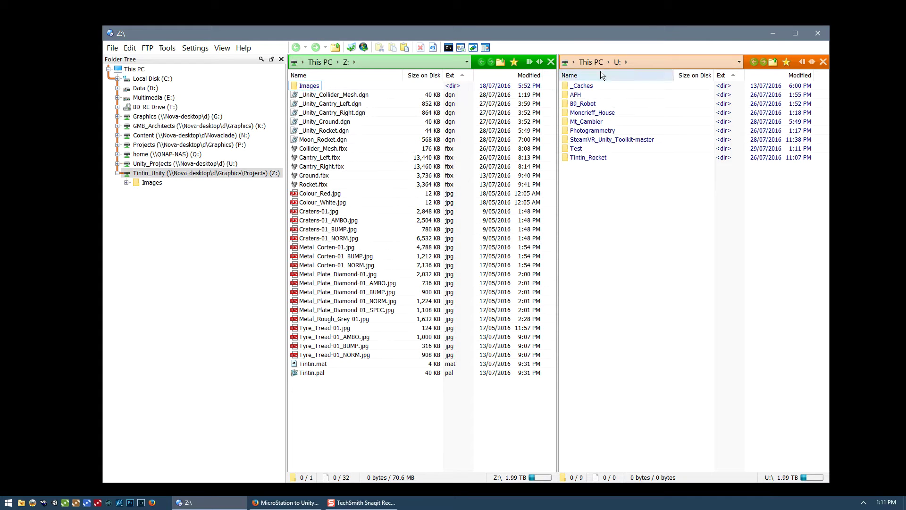
double_click(576, 150)
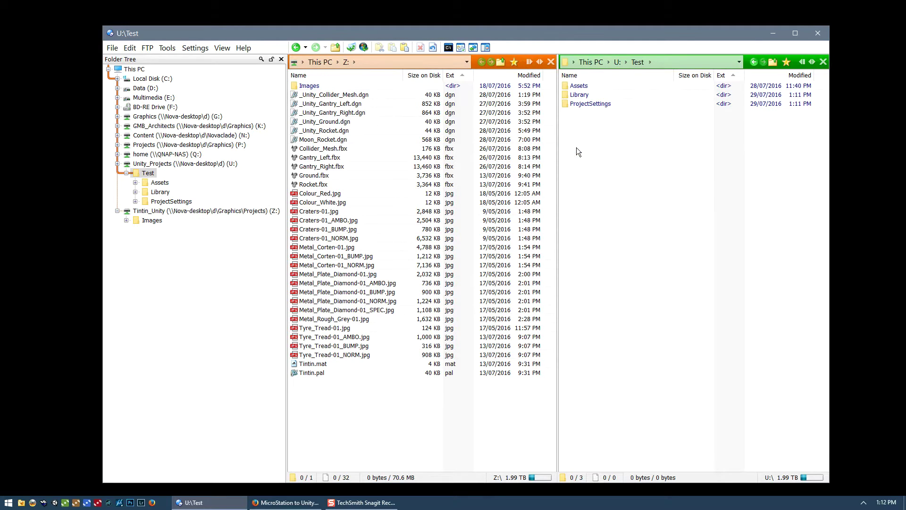
double_click(579, 86)
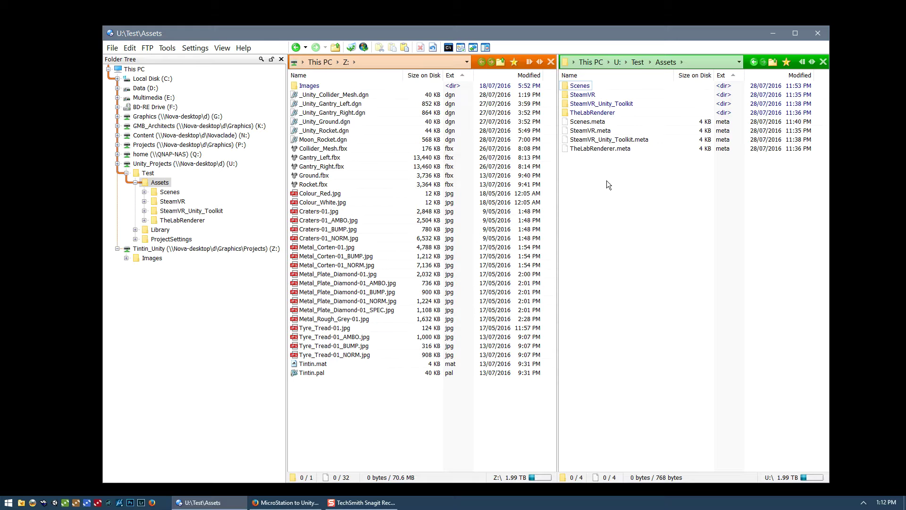
Create a folder named FBX inside Assets and open it
right_click(605, 212)
left_click(671, 329)
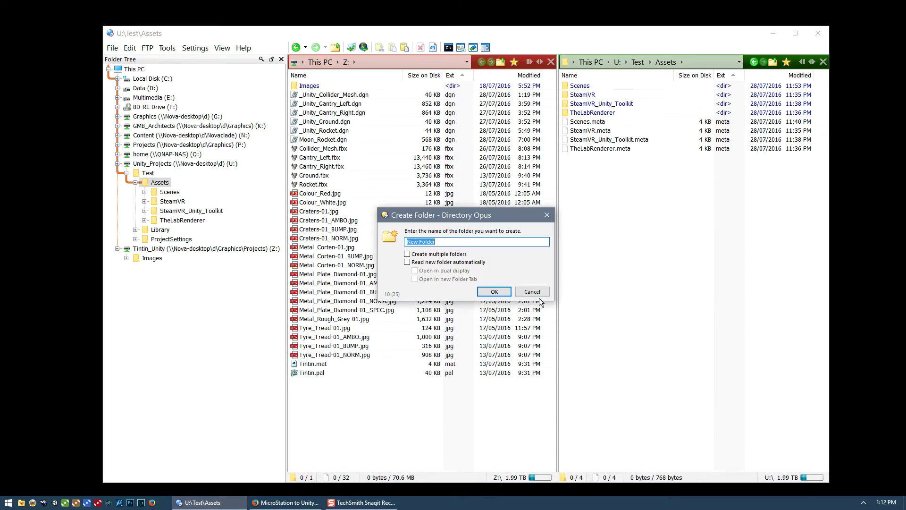
type("FBX")
key("Return")
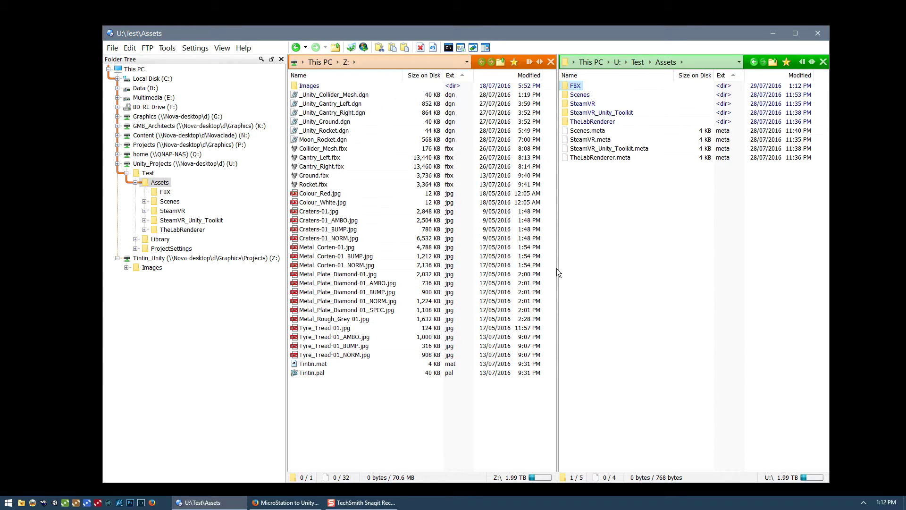
double_click(579, 87)
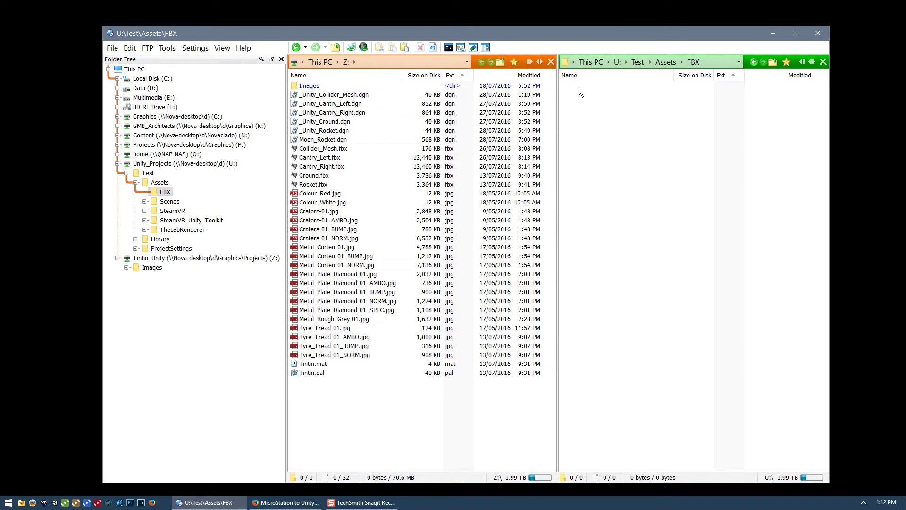
Copy the five .fbx models from Z: into the project's FBX folder
left_click_drag(358, 148, 627, 146)
right_click_drag(628, 143, 627, 143)
left_click(661, 179)
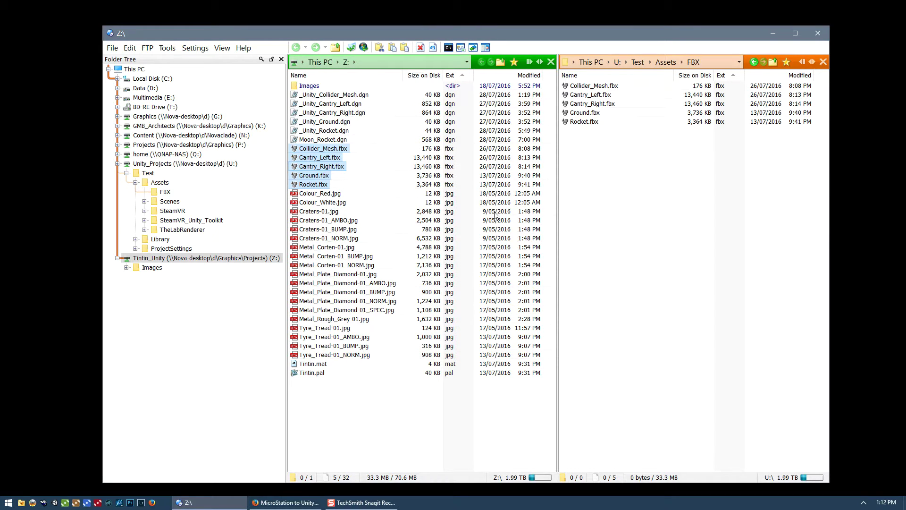
Reselect Collider_Mesh and the two Gantry files, cancel the stray drop, and start Unity
left_click(364, 203)
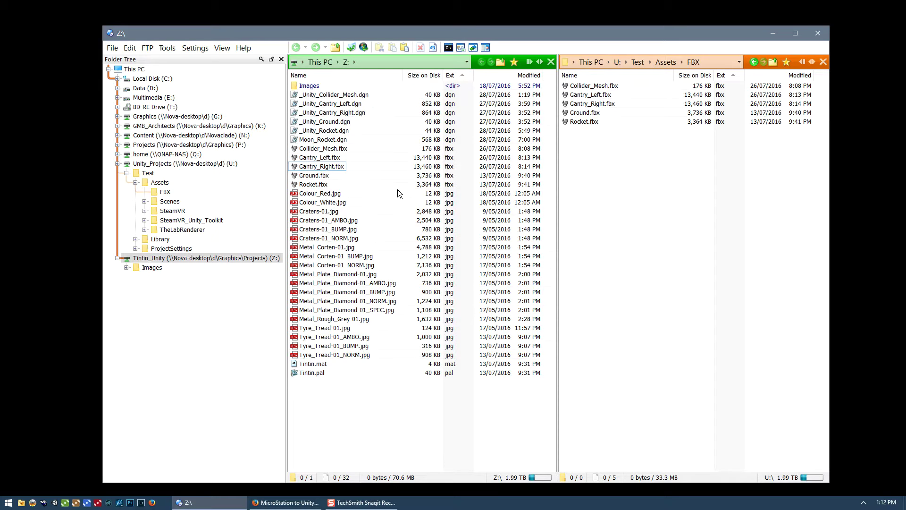
left_click(318, 150)
key("Down")
key("Down")
key("Down")
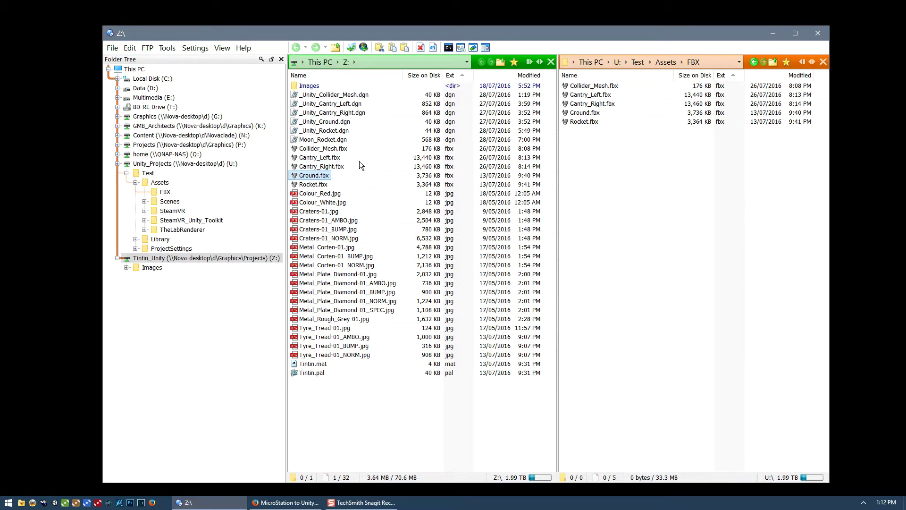
left_click_drag(356, 158, 390, 164)
right_click_drag(390, 164, 356, 152)
left_click(400, 216)
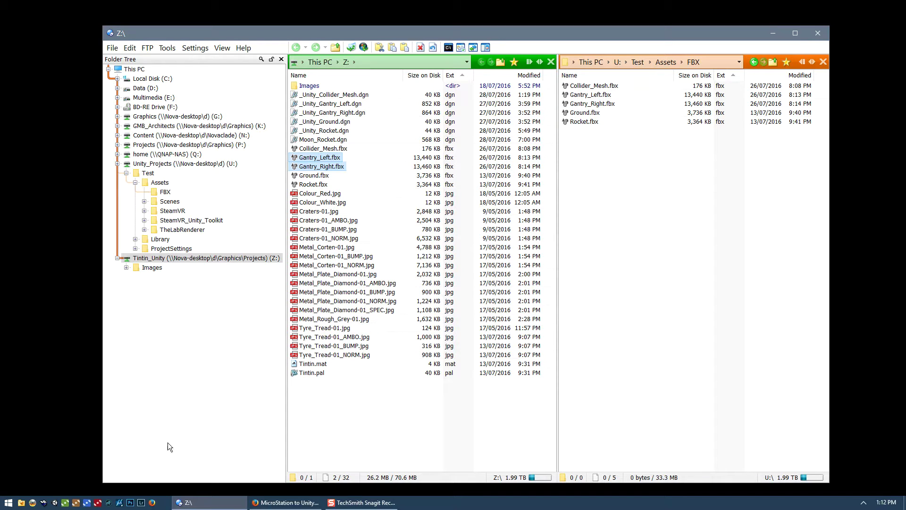
left_click(54, 502)
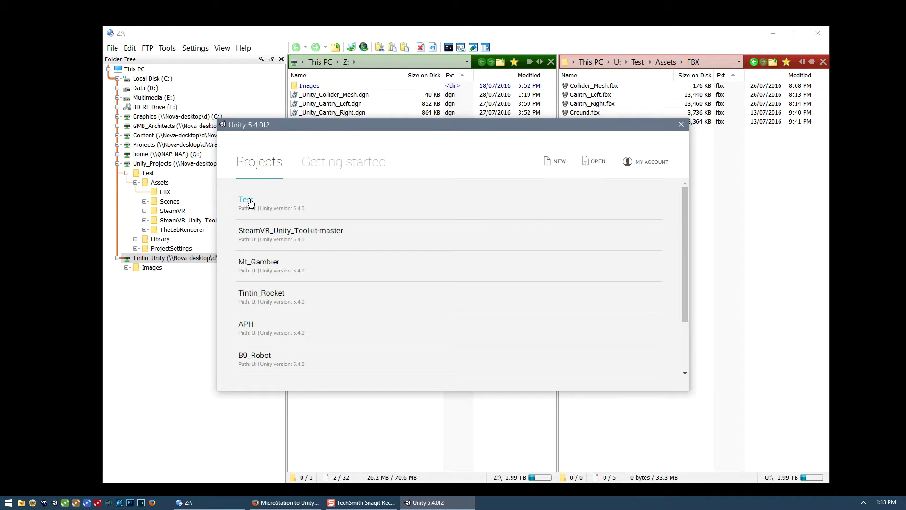
Open the Test project from the Unity launcher to import the FBX models, then return to Directory Opus
left_click(246, 200)
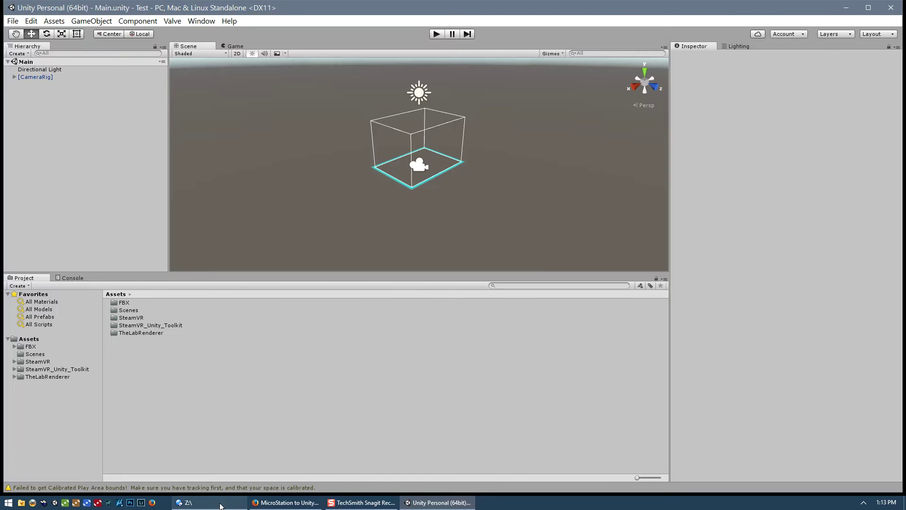
left_click(238, 502)
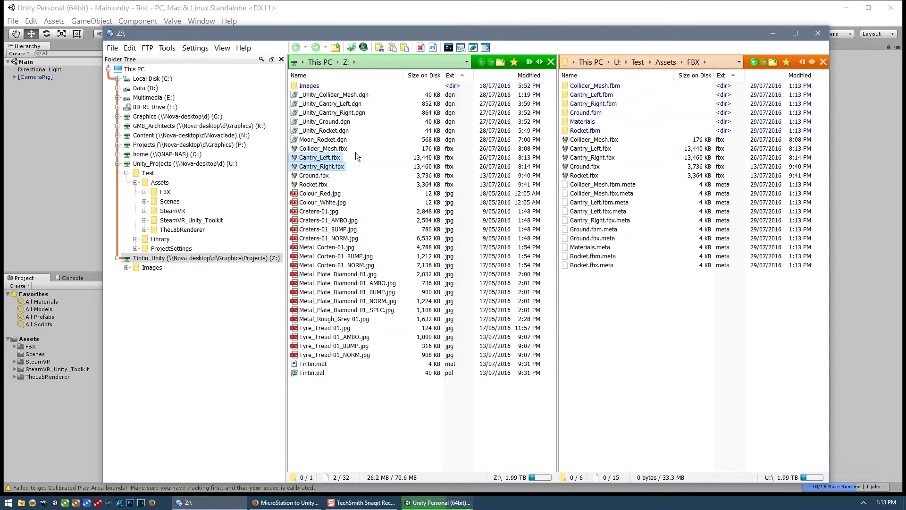
Select source .fbx files among the generated .fbm, Materials and .meta files, then minimize Directory Opus
left_click(323, 148, "ctrl")
left_click(311, 175, "ctrl")
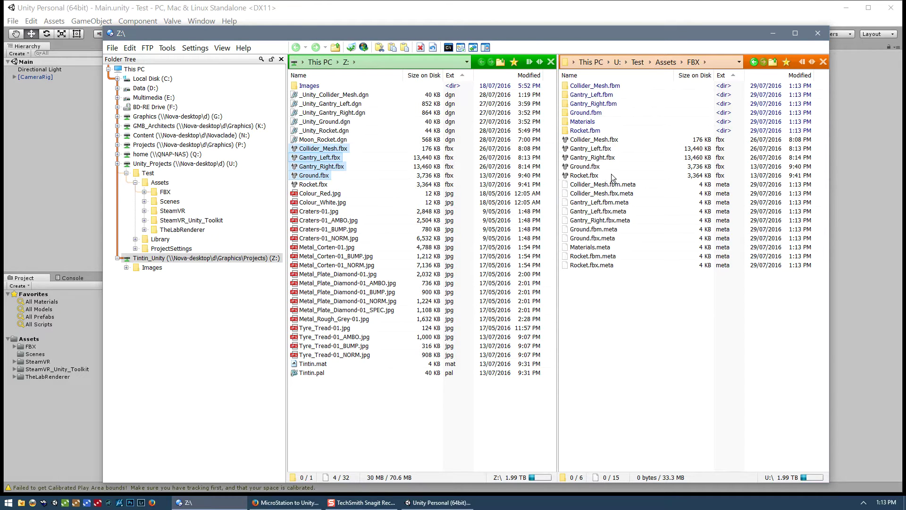
left_click(773, 32)
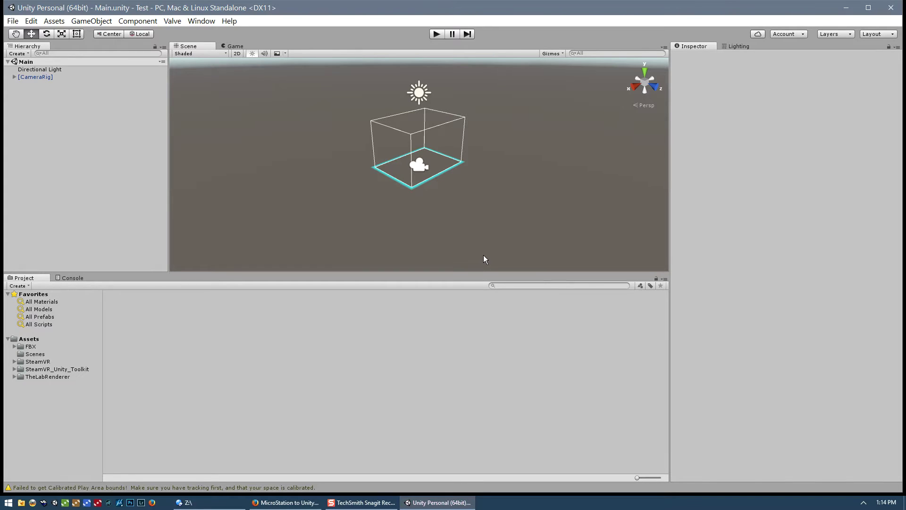
Expand Assets > FBX in the Project window and select Collider_Mesh to view its import settings
left_click(15, 346)
left_click(31, 346)
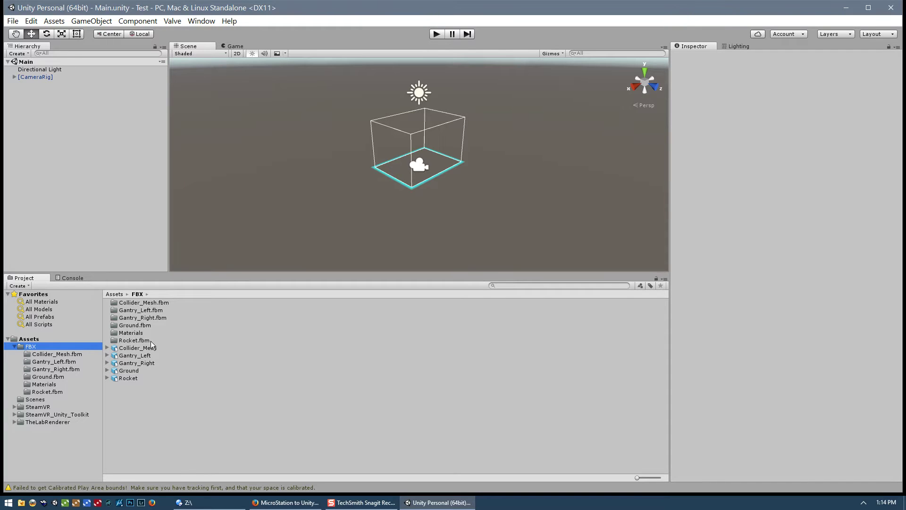
left_click(165, 347)
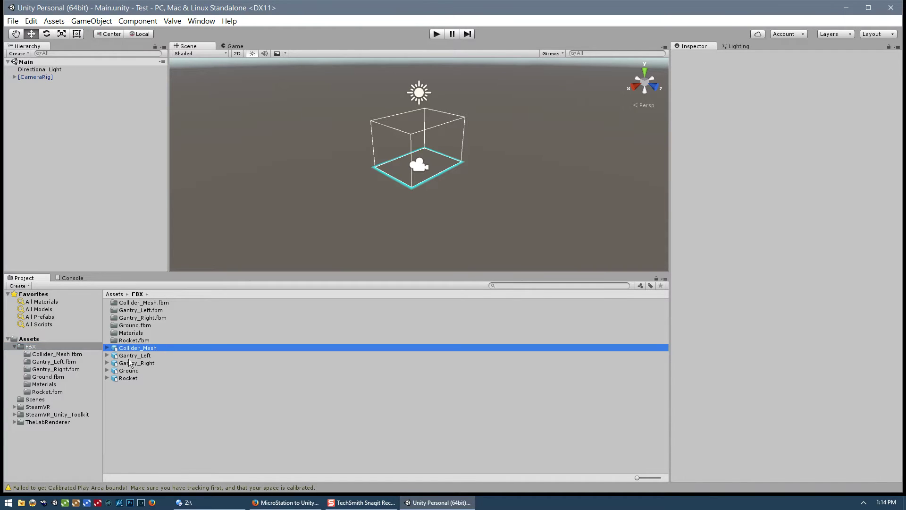
left_click(162, 349)
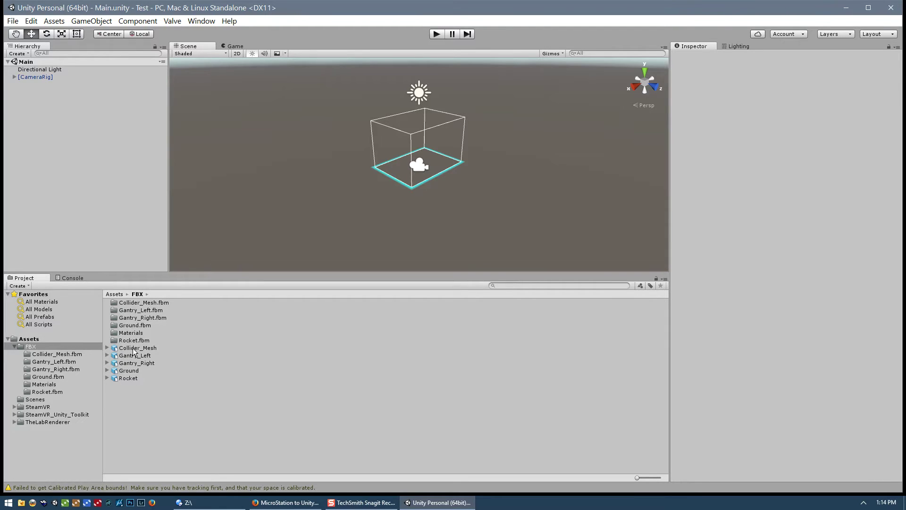
left_click(117, 348)
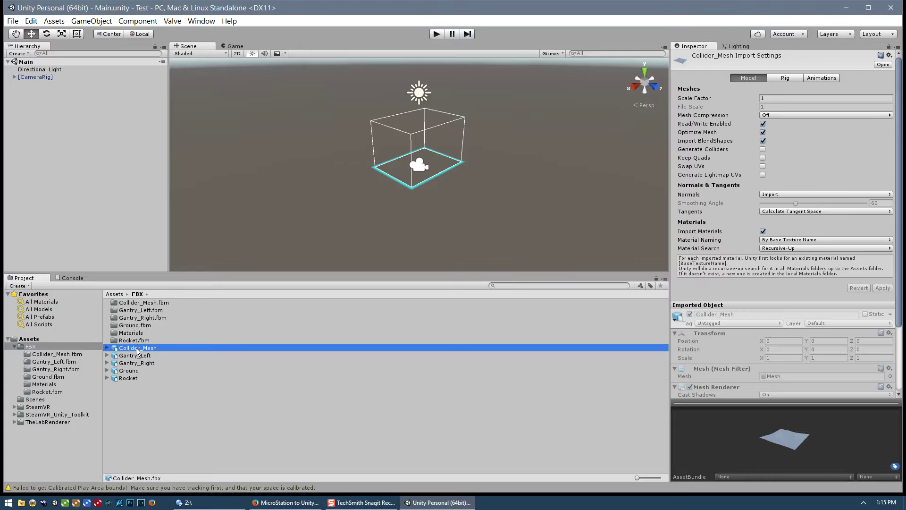
left_click(133, 355)
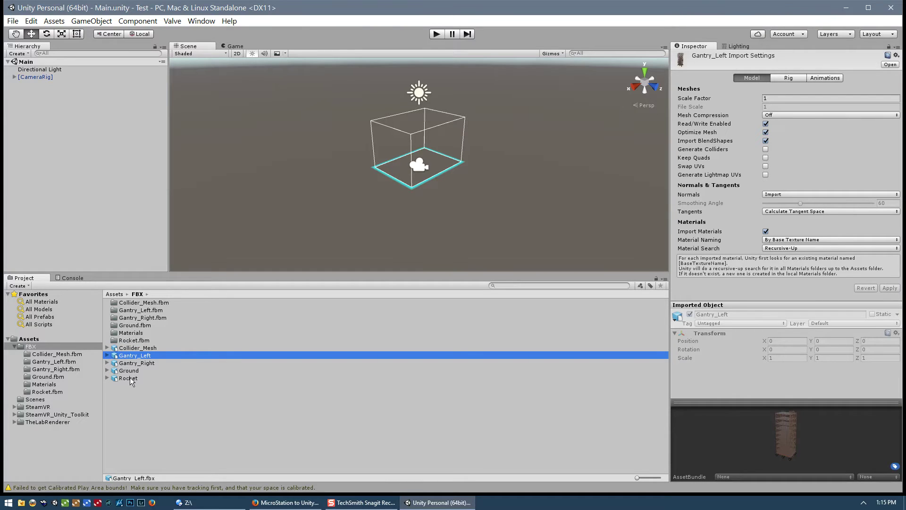
left_click(129, 378, "shift")
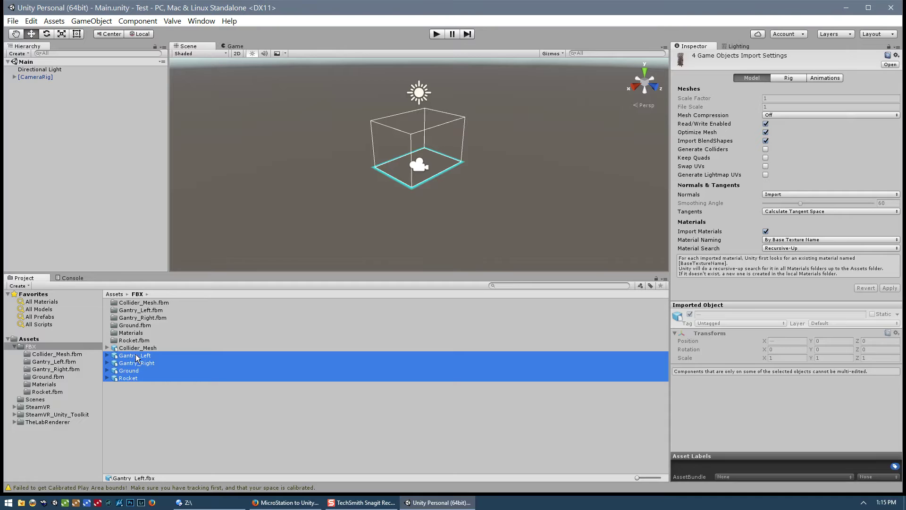
left_click(140, 395)
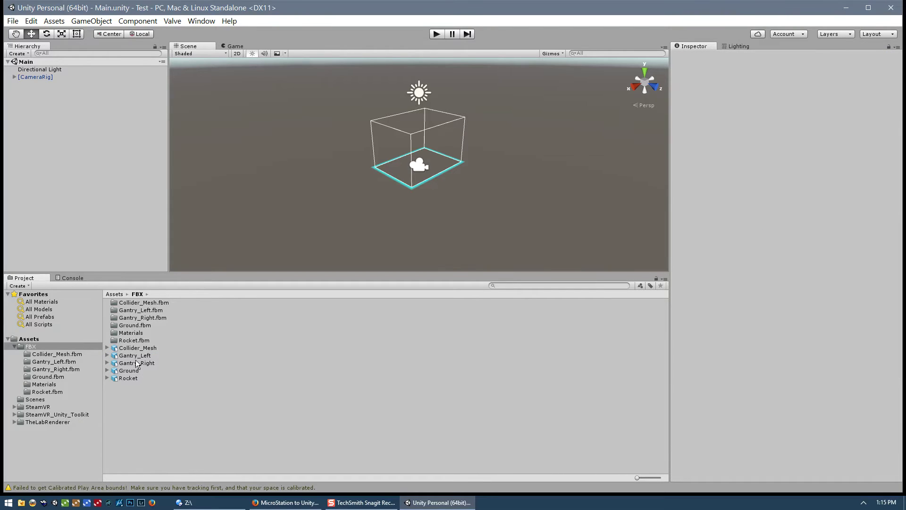
left_click(142, 348)
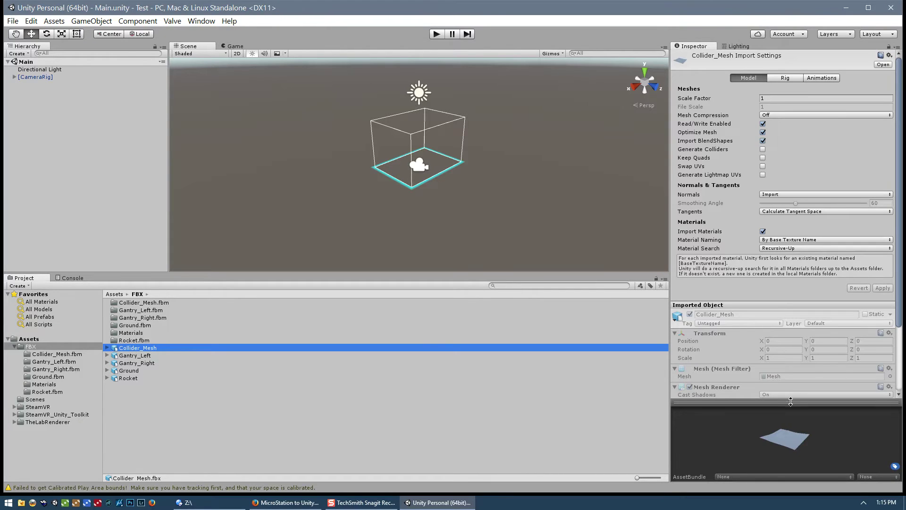
left_click_drag(789, 400, 785, 340)
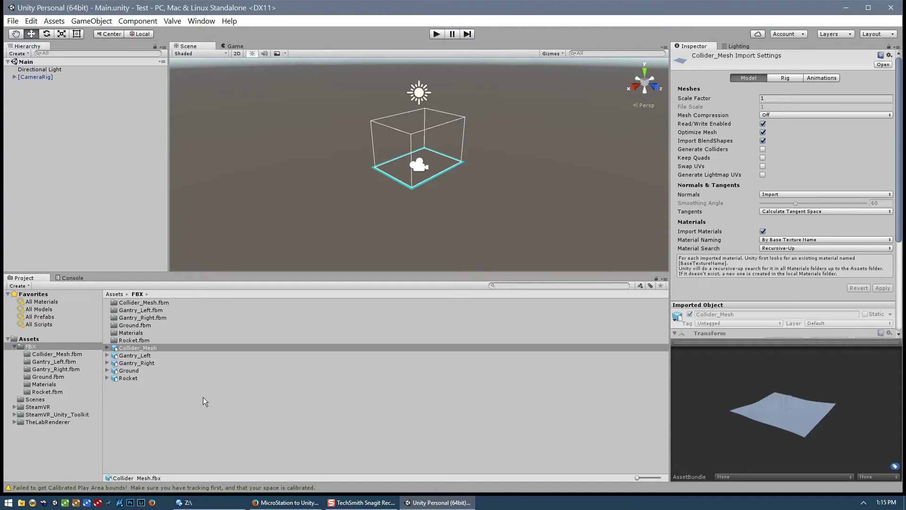
left_click(141, 359)
left_click(144, 355)
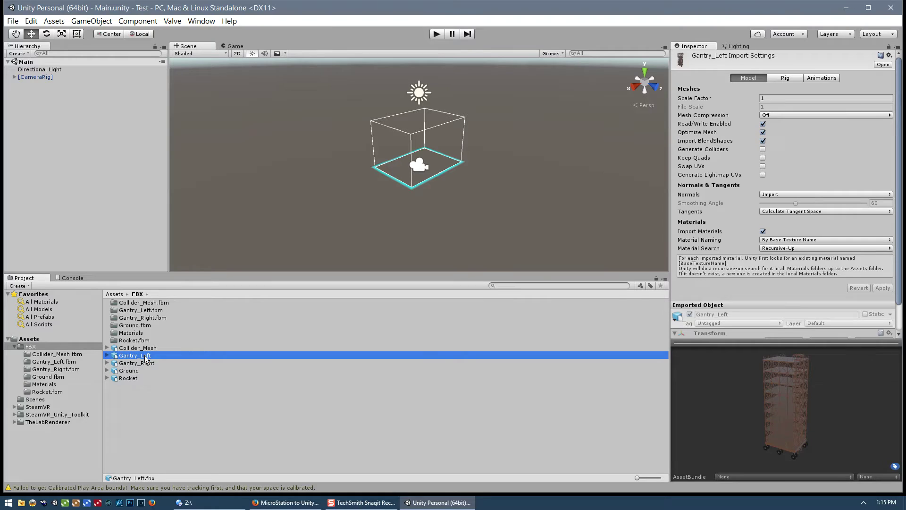
left_click(133, 370)
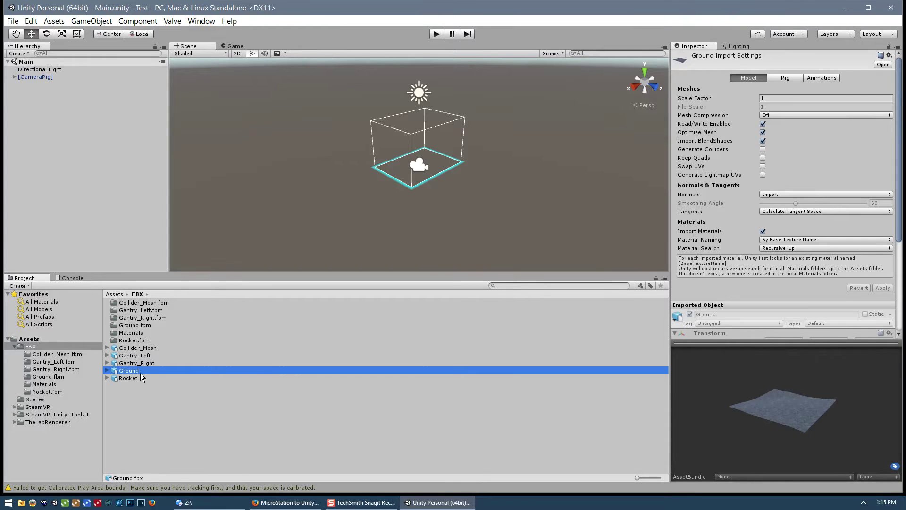
left_click(126, 377)
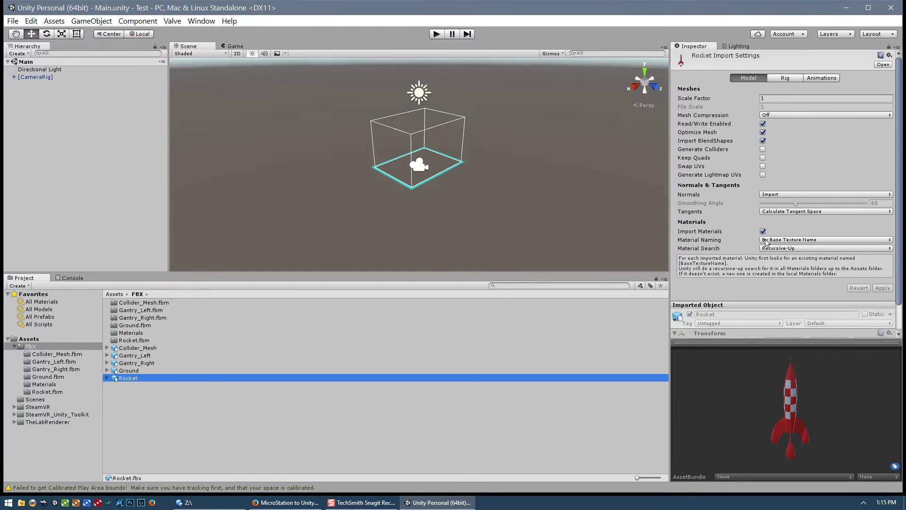
left_click(135, 347)
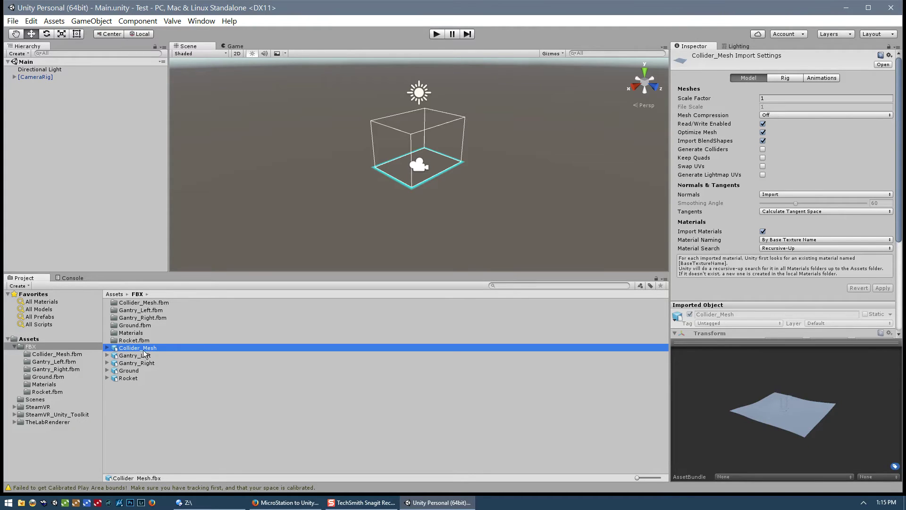
left_click(136, 356)
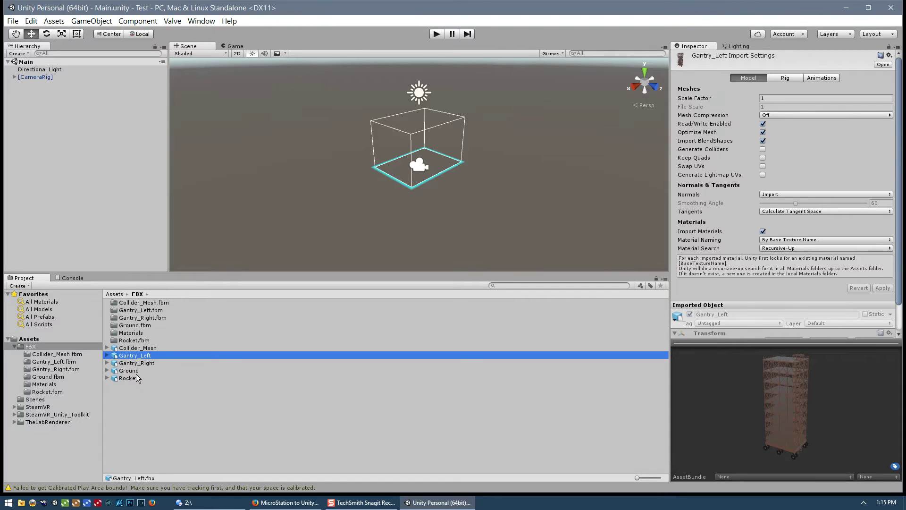
left_click(133, 377, "shift")
left_click(139, 348)
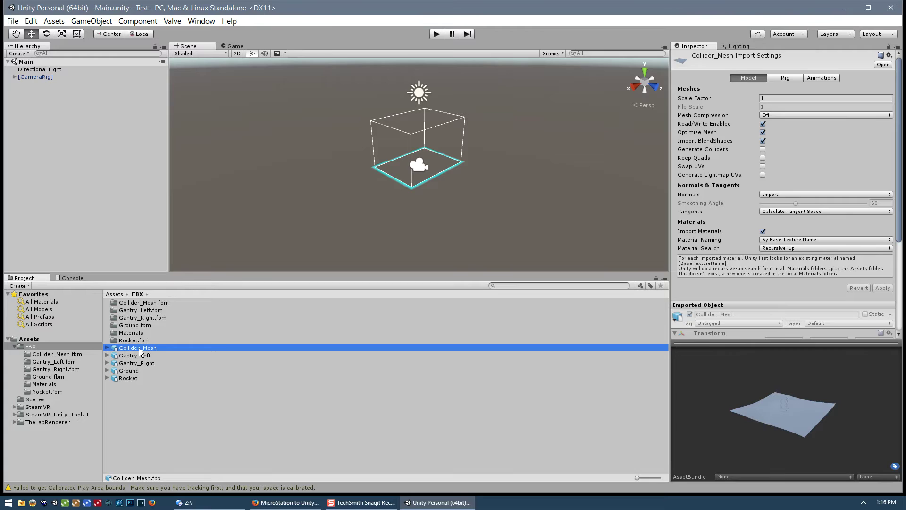
Give Collider_Mesh Read/Write off, Generate Colliders, calculated normals at 30°, no tangents, no materials, and apply
left_click(762, 124)
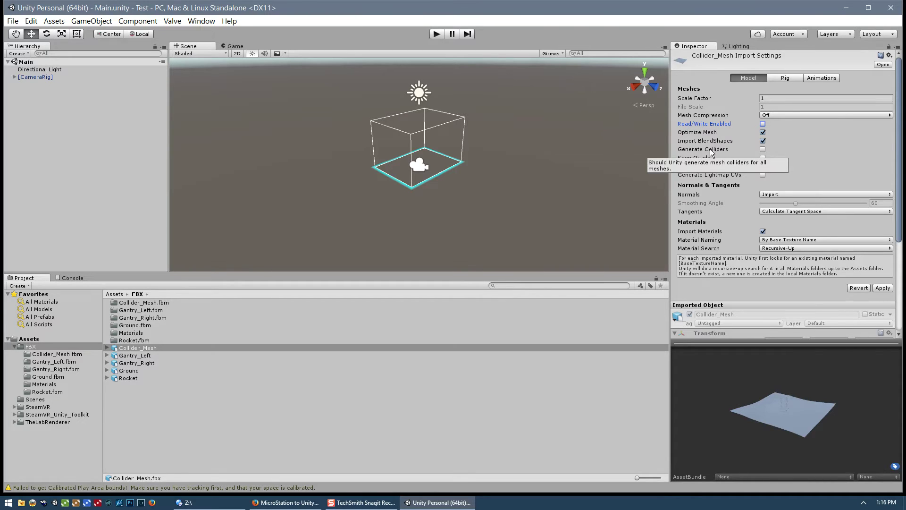
left_click(762, 149)
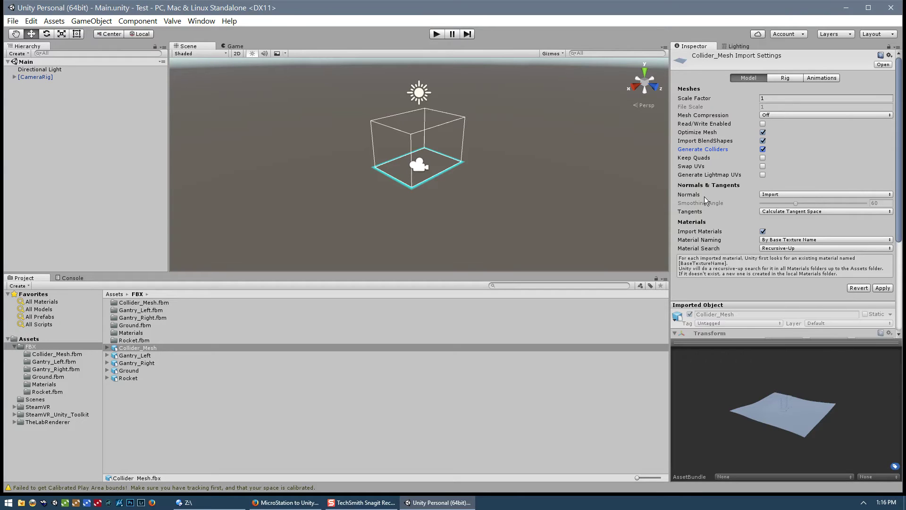
left_click(794, 194)
left_click(803, 217)
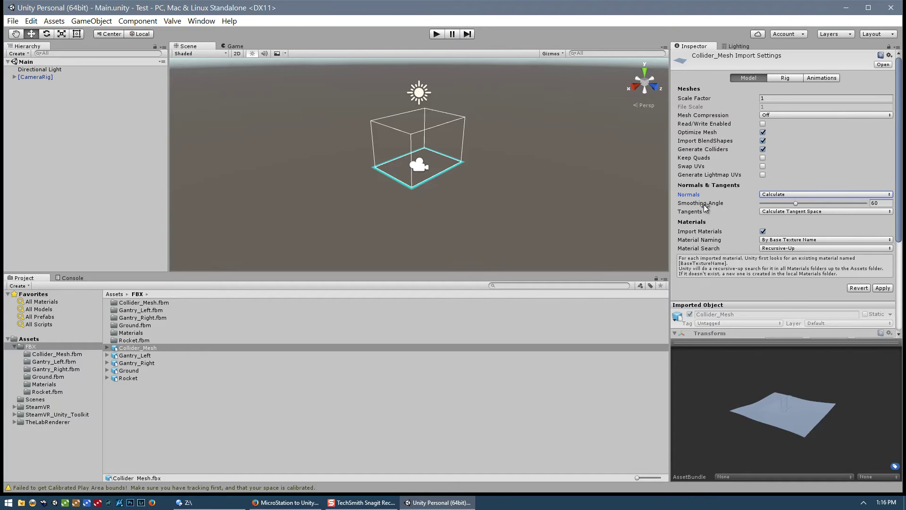
left_click(880, 203)
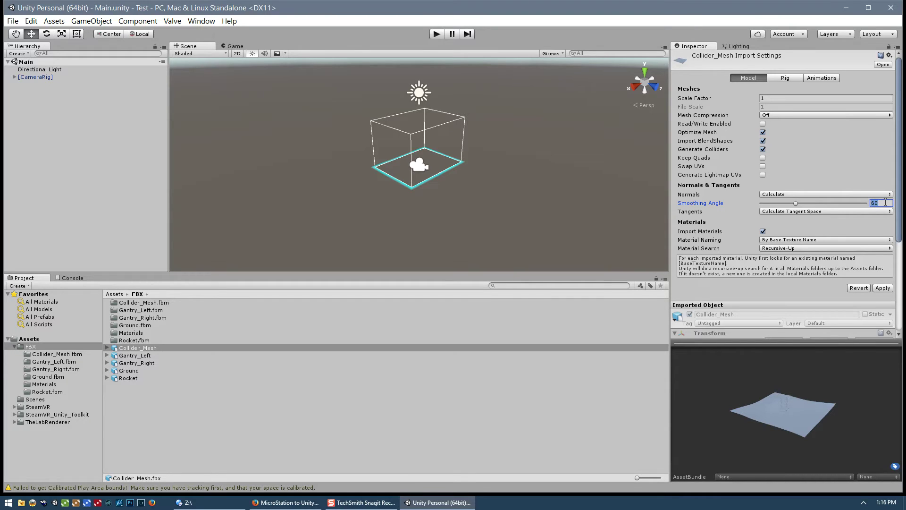
type("30")
left_click(798, 211)
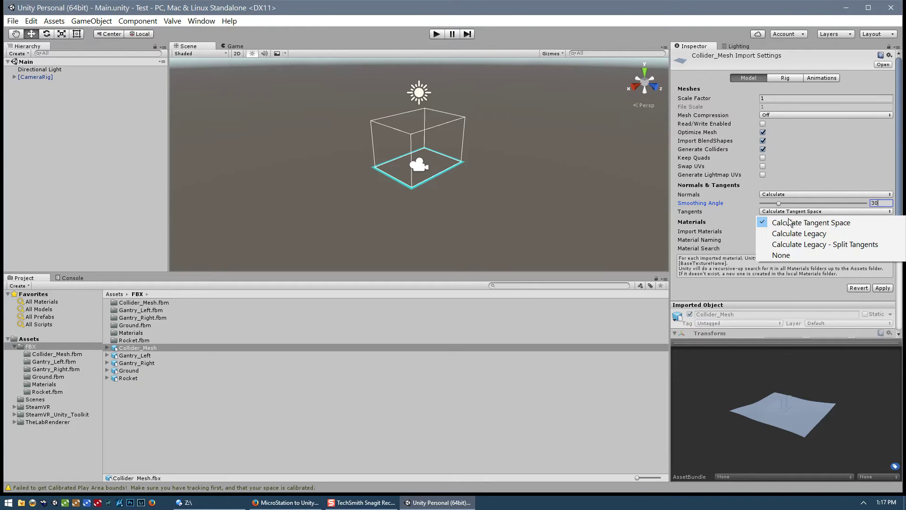
left_click(788, 255)
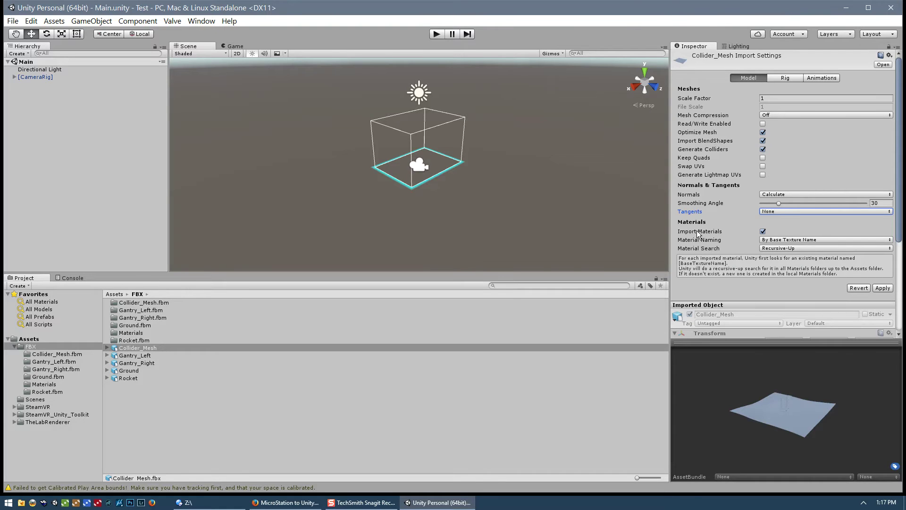
left_click(762, 231)
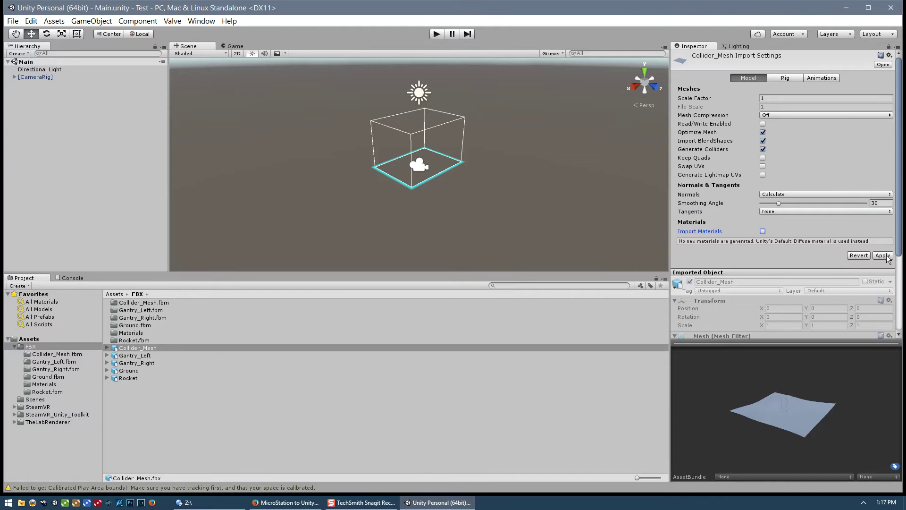
left_click(882, 255)
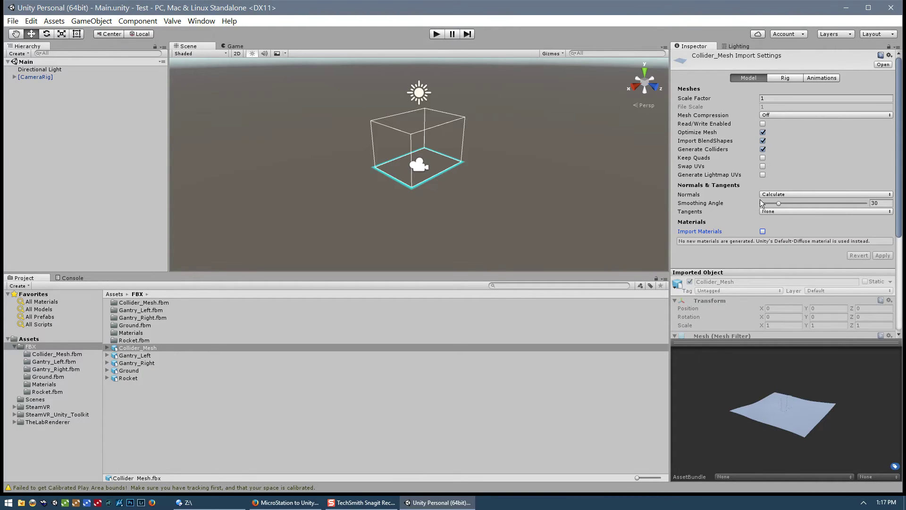
Select Gantry_Left through Rocket and apply Read/Write off, calculated normals at 30°, and tangents None
left_click(134, 356)
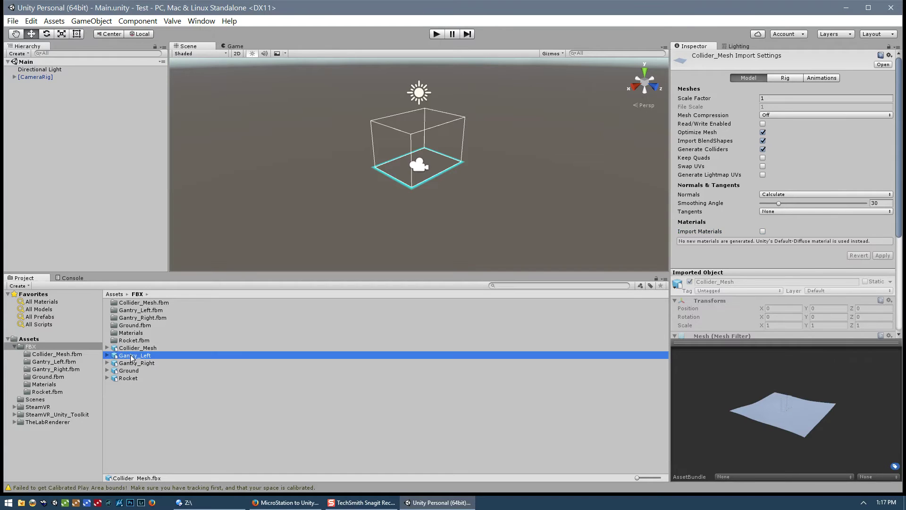
left_click(129, 377, "shift")
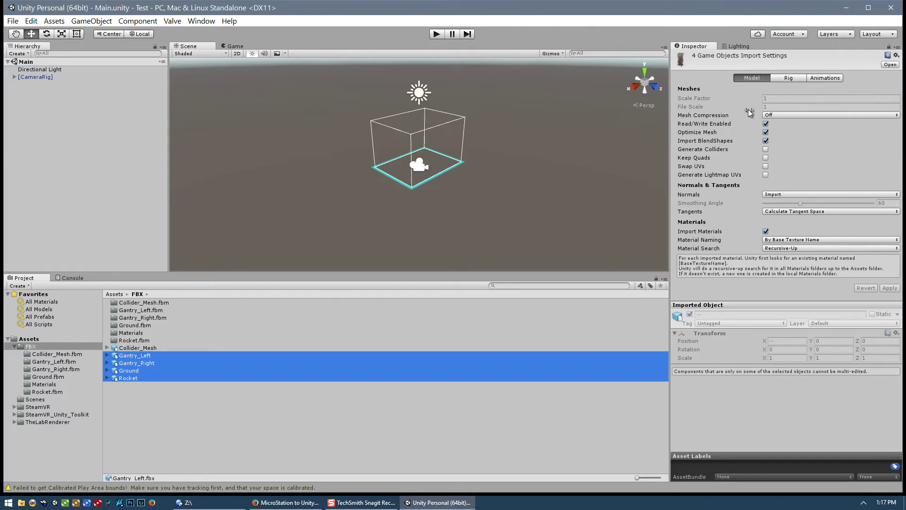
left_click(766, 123)
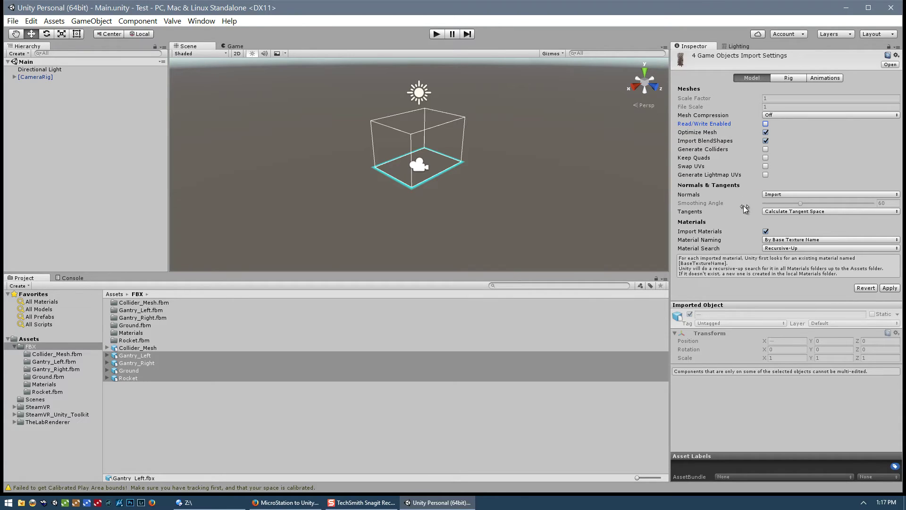
left_click(792, 195)
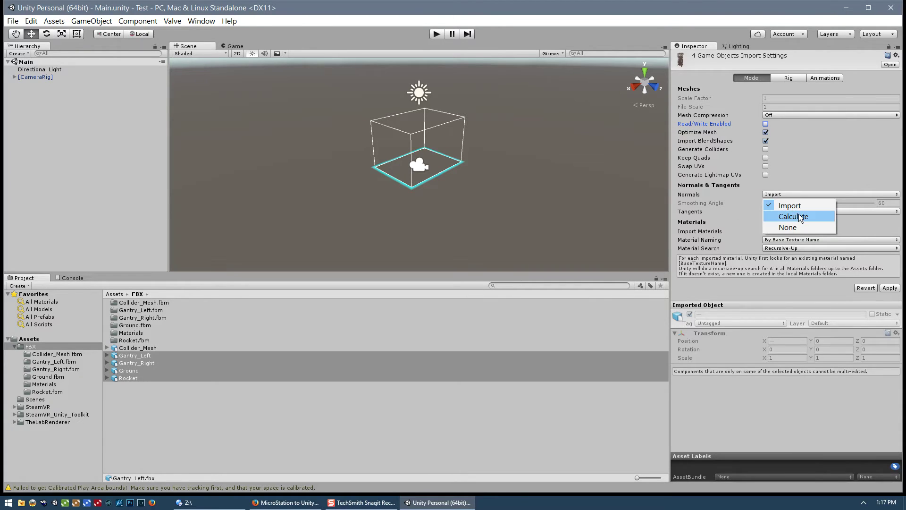
left_click(798, 217)
left_click(887, 203)
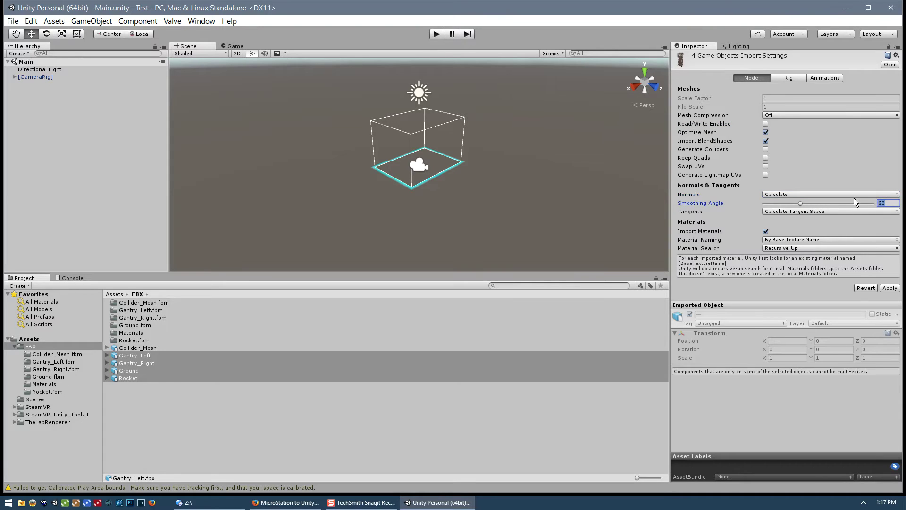
type("30")
left_click(823, 210)
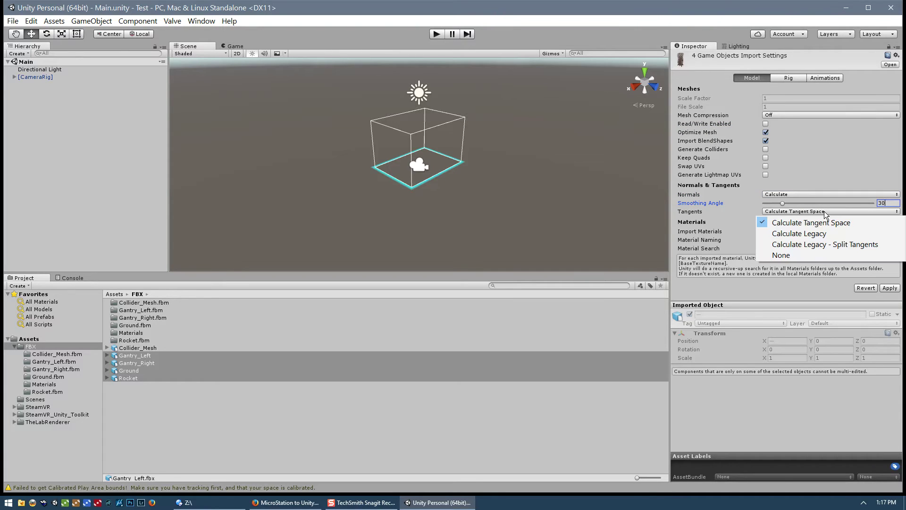
left_click(793, 255)
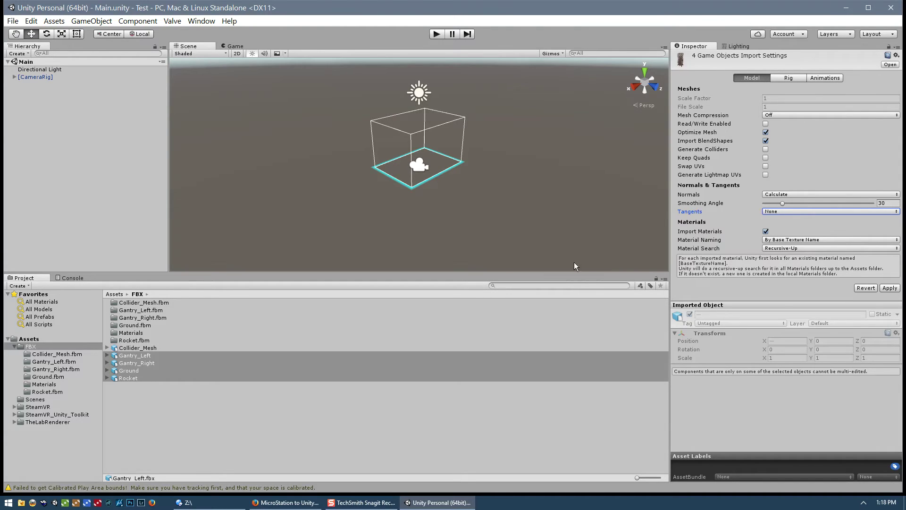
left_click(891, 288)
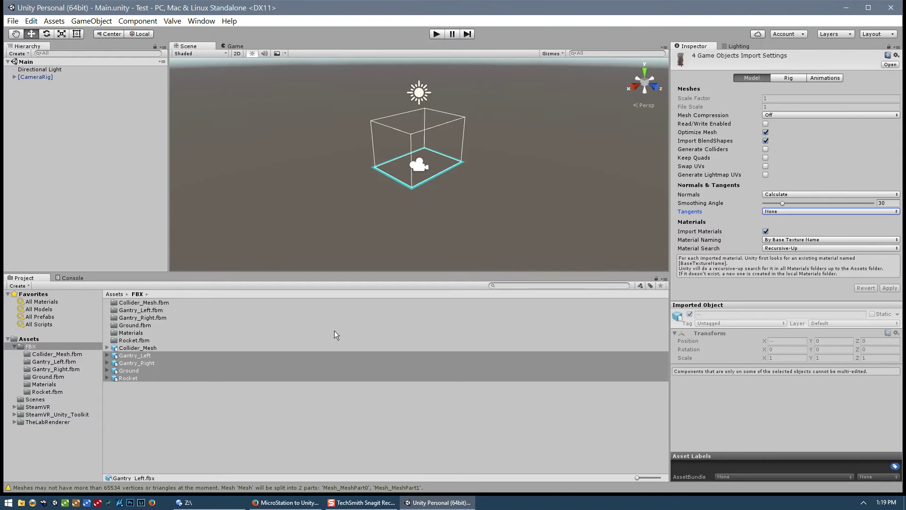
left_click(785, 238)
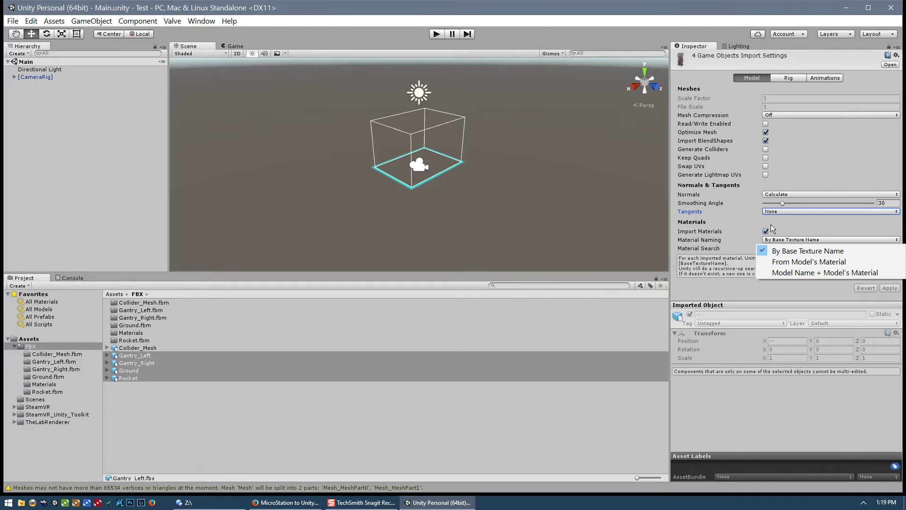
left_click(790, 422)
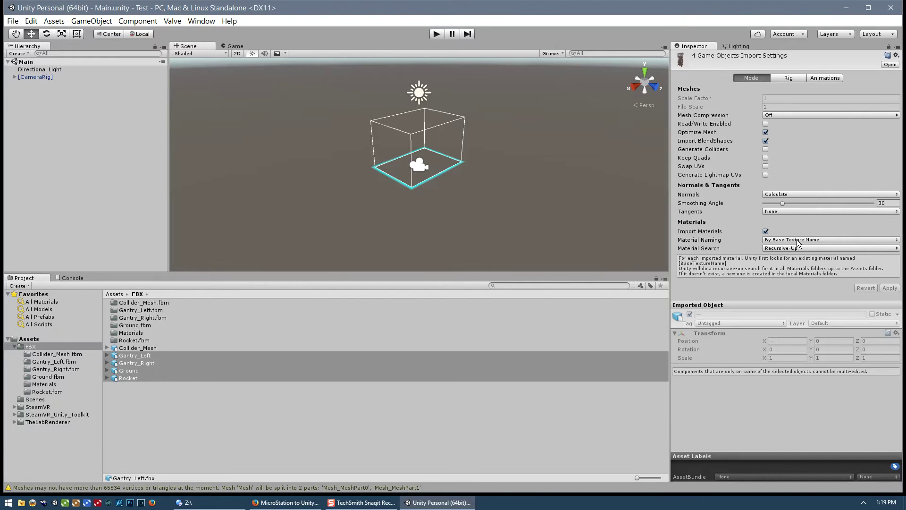
Open the FBX Materials folder and look over Colour_Red, Colour_White, Craters-01, Metal_Corten-01 and Metal_Plate_Diamond-01
double_click(126, 333)
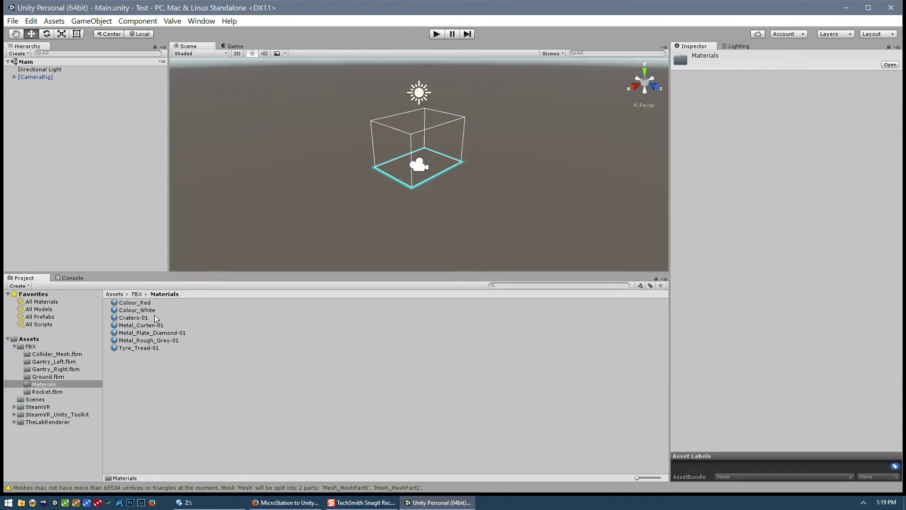
left_click(137, 304)
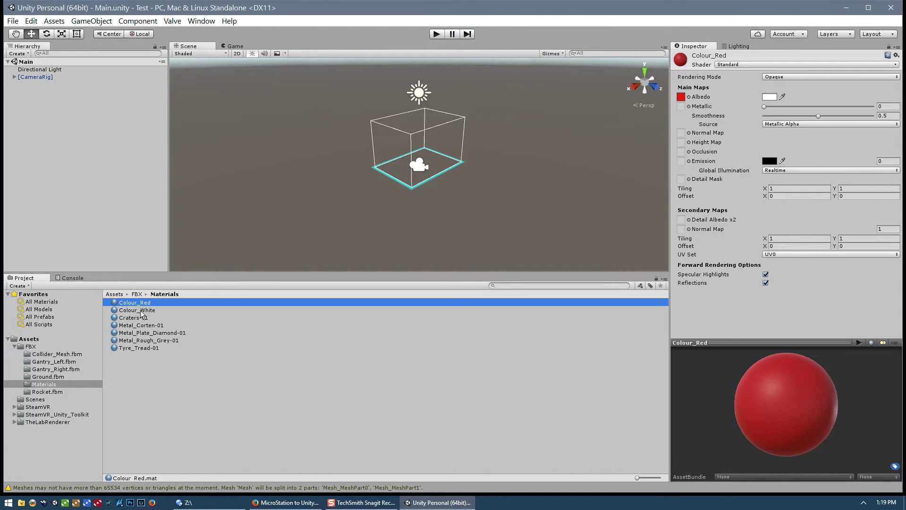
left_click(146, 311)
left_click(146, 317)
left_click(147, 325)
left_click(149, 333)
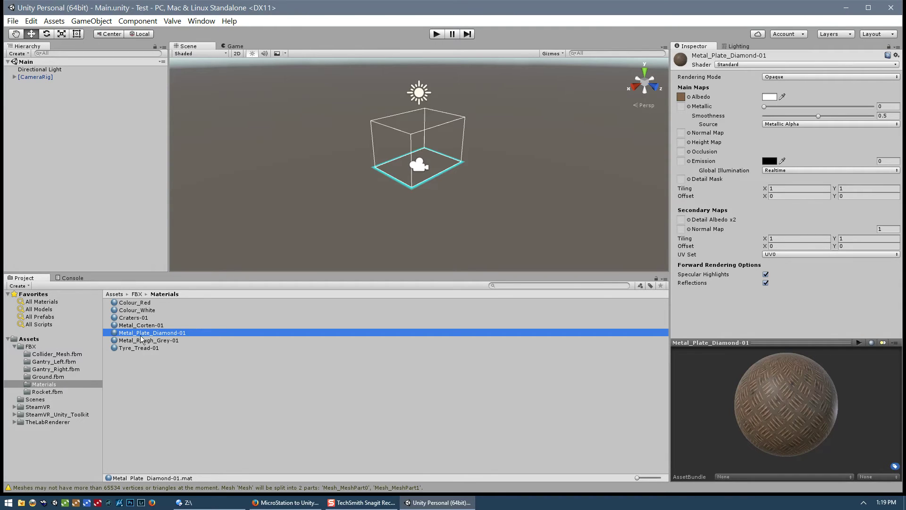
Delete all seven old materials, Colour_Red through Tyre_Tread-01, confirming the deletion
left_click(135, 304)
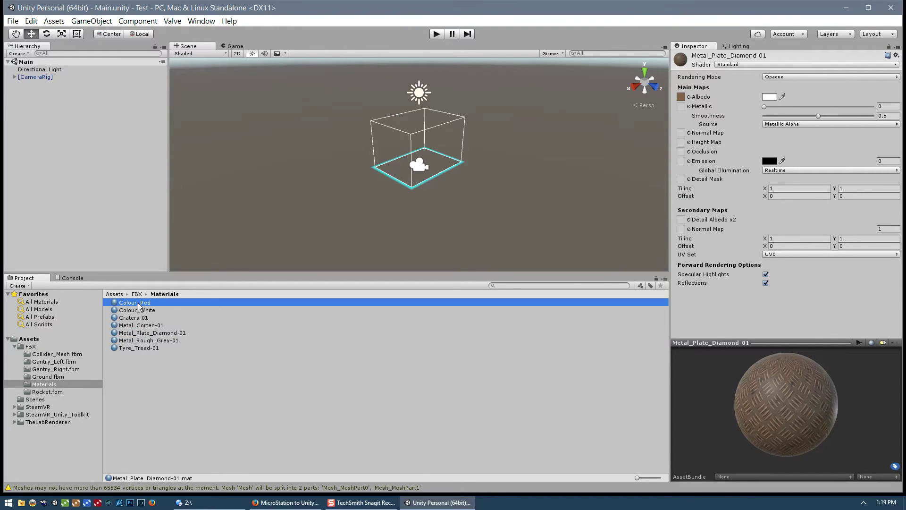
left_click(144, 348, "shift")
key("Delete")
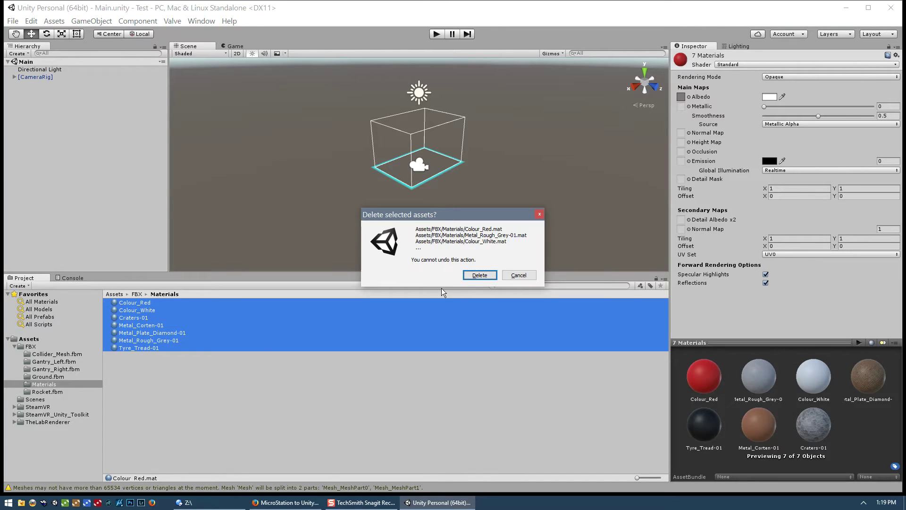
left_click(482, 277)
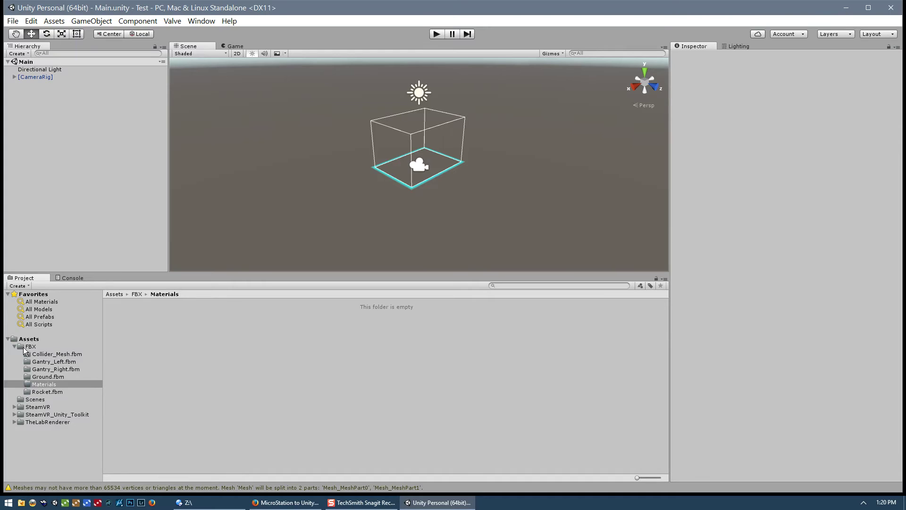
Set Material Naming to From Model's Material for Gantry_Left, Gantry_Right, Ground and Rocket, and apply
left_click(23, 346)
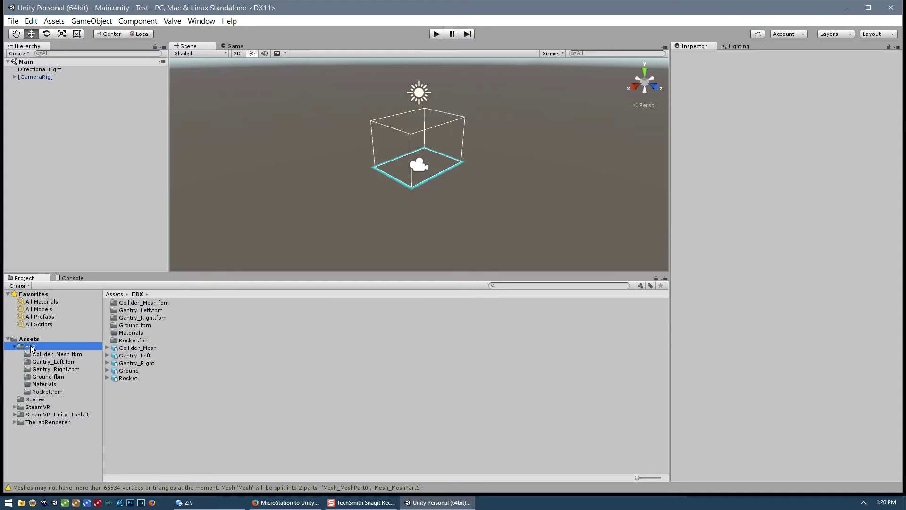
left_click(136, 356)
left_click(129, 377, "shift")
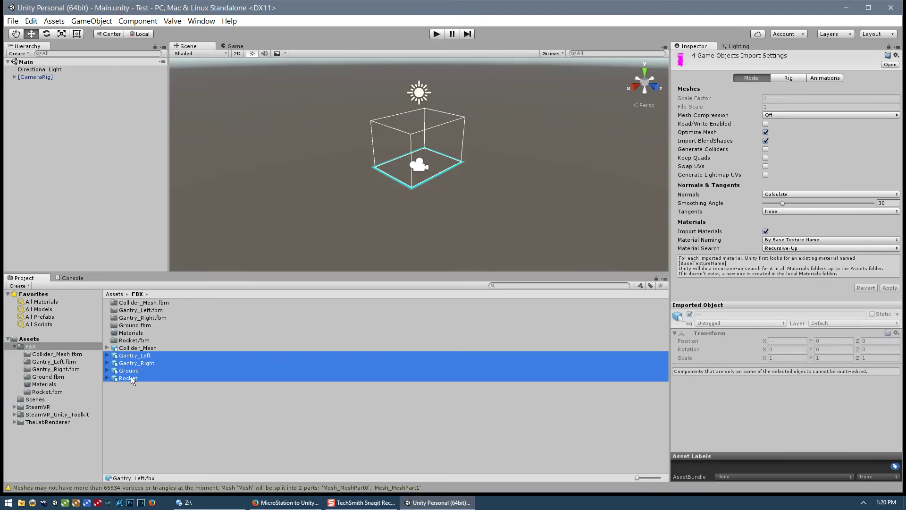
left_click(137, 355)
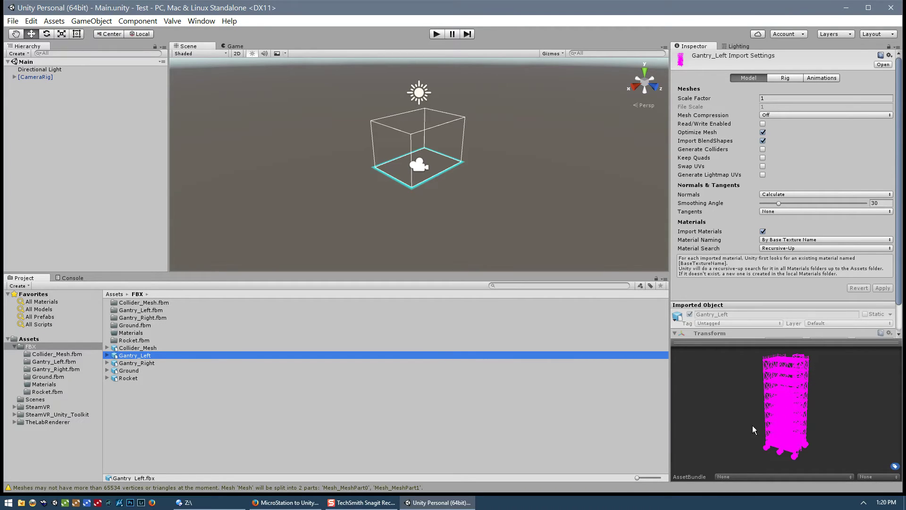
left_click(129, 378, "shift")
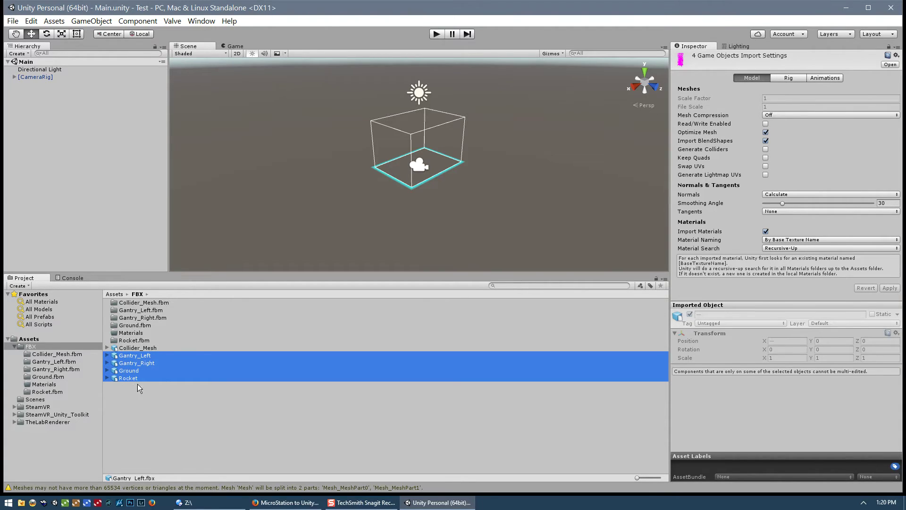
left_click(785, 239)
left_click(802, 262)
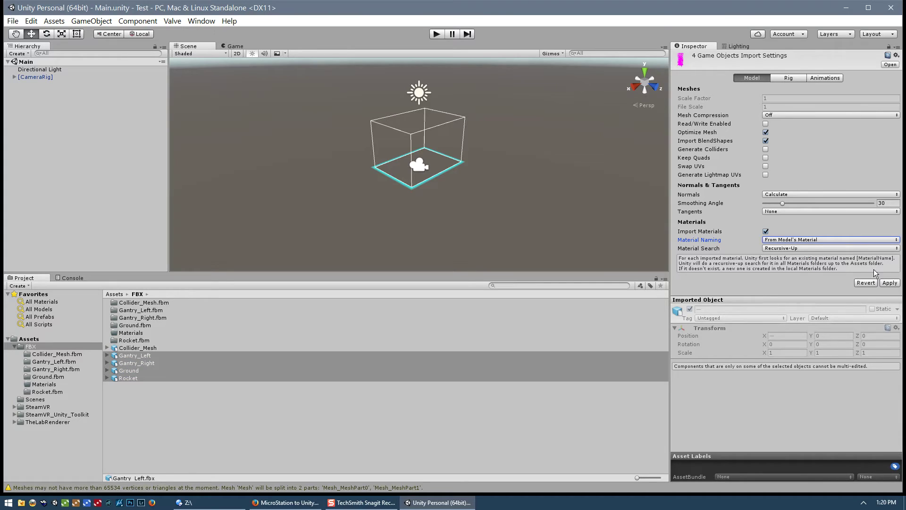
left_click(890, 283)
Open the Materials folder and inspect the Gantry_Left and Gantry_Right tyre tread materials
double_click(127, 332)
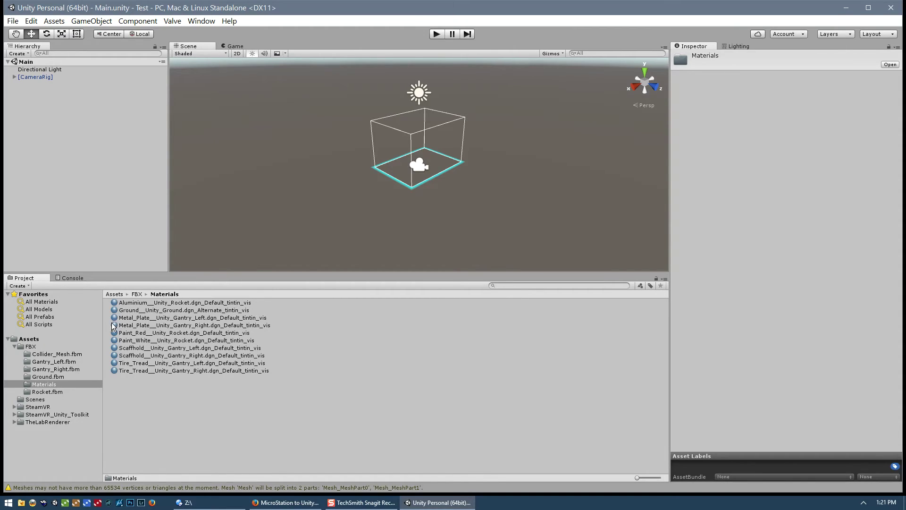
left_click(137, 363)
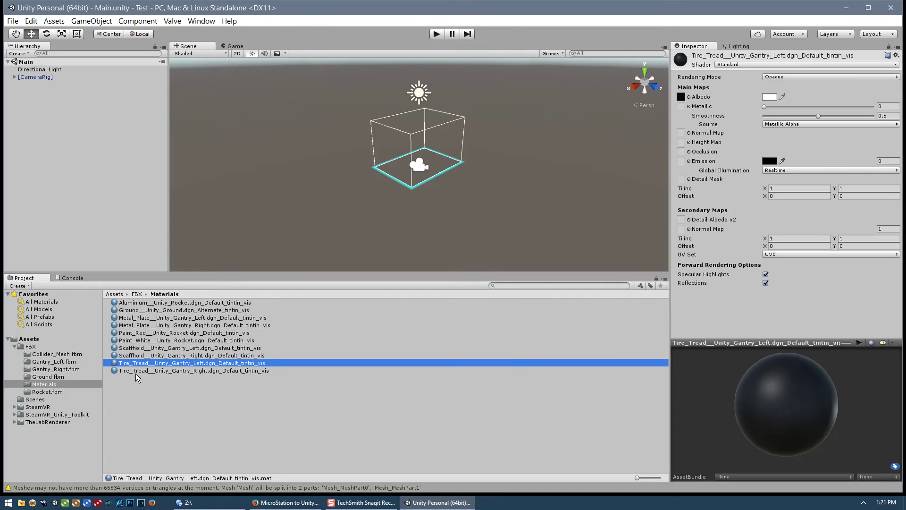
left_click(138, 371)
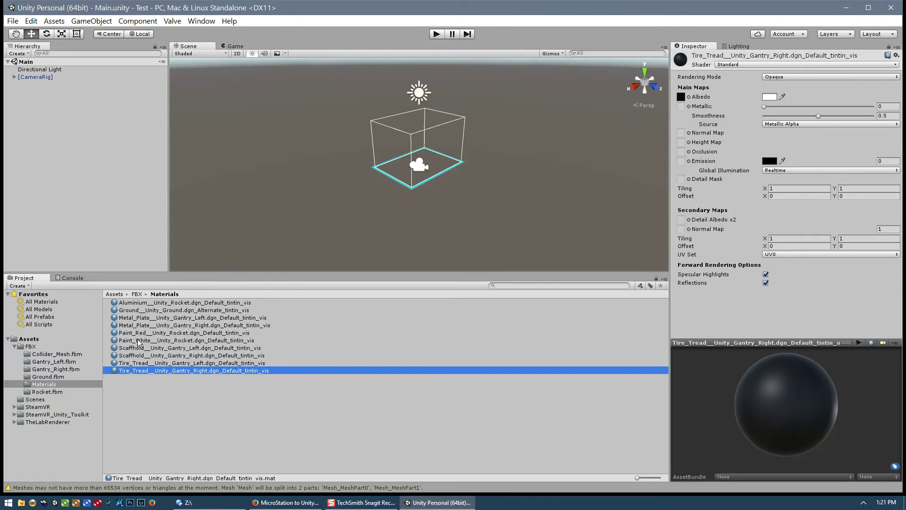
Compare the Gantry_Left and Gantry_Right Metal_Plate materials in the Inspector
left_click(142, 318)
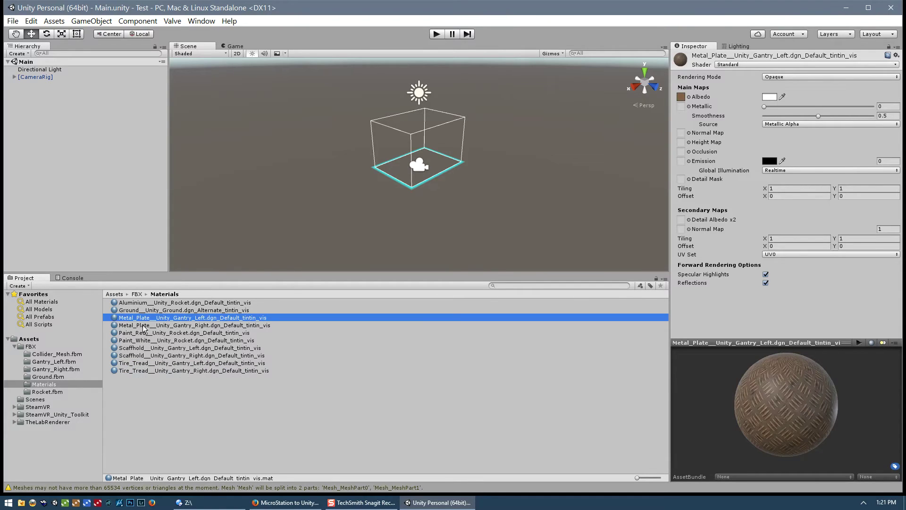
left_click(143, 324)
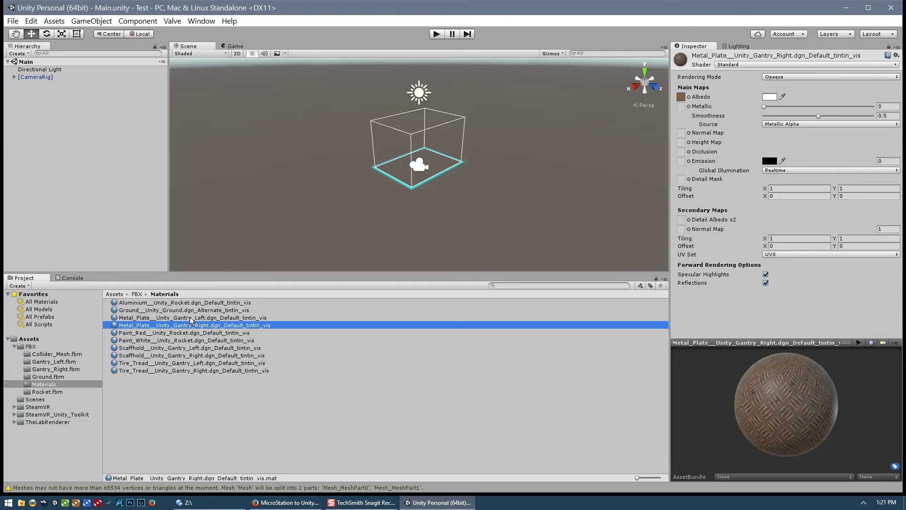
left_click(158, 318)
left_click(159, 325)
left_click(167, 317)
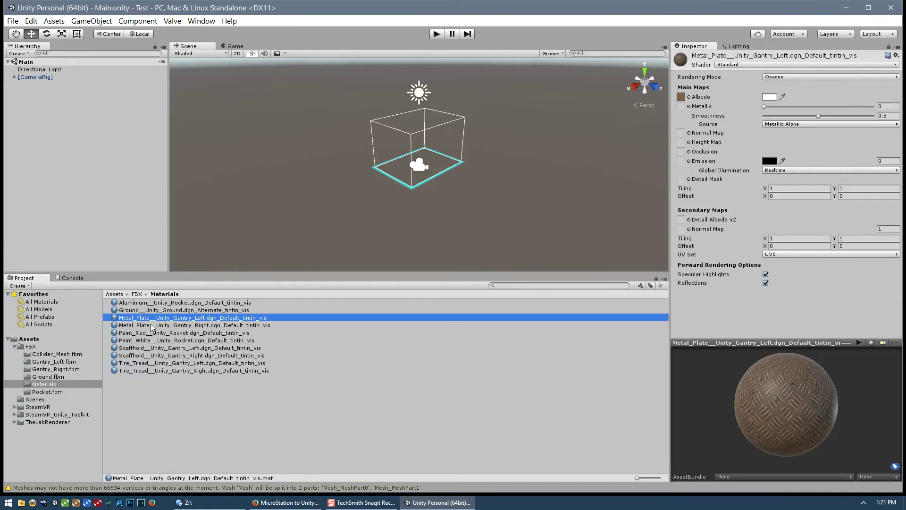
Select the two Metal_Plate materials, then all ten materials, then the Metal_Plate pair again
left_click(145, 324, "shift")
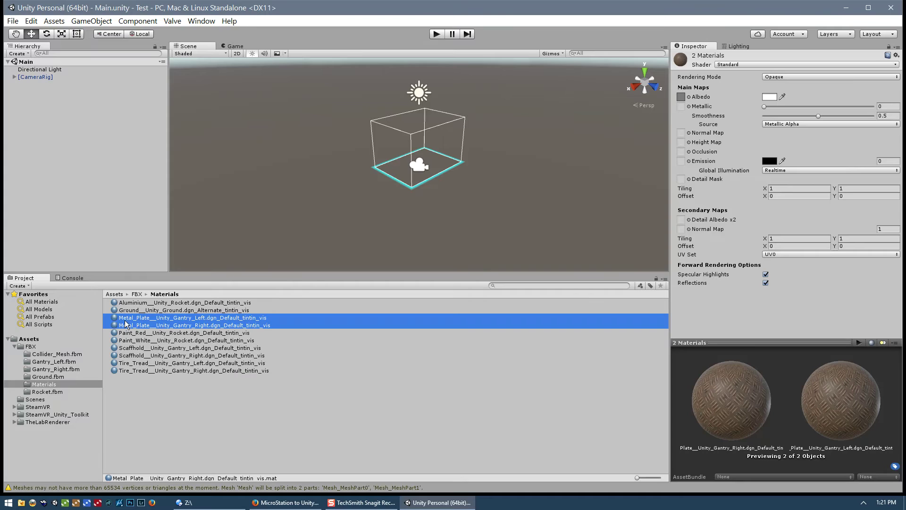
left_click(152, 302)
left_click(143, 370, "shift")
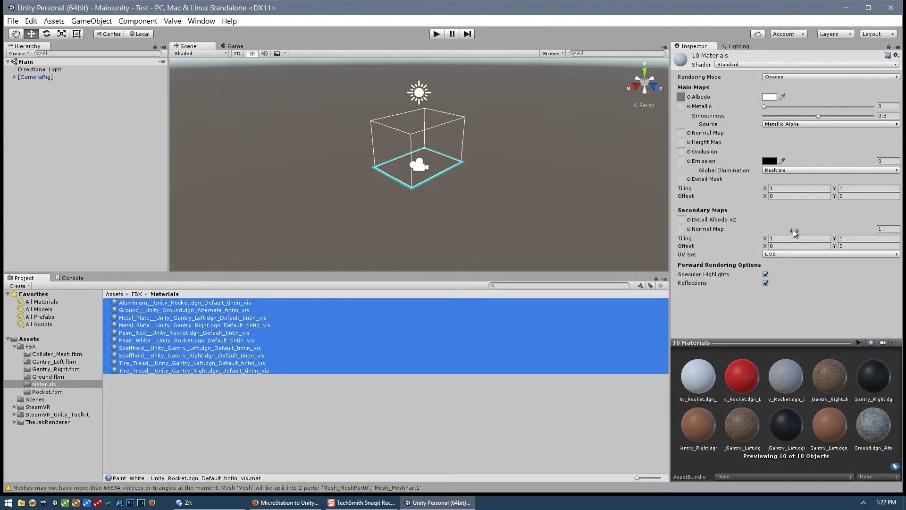
left_click(133, 317)
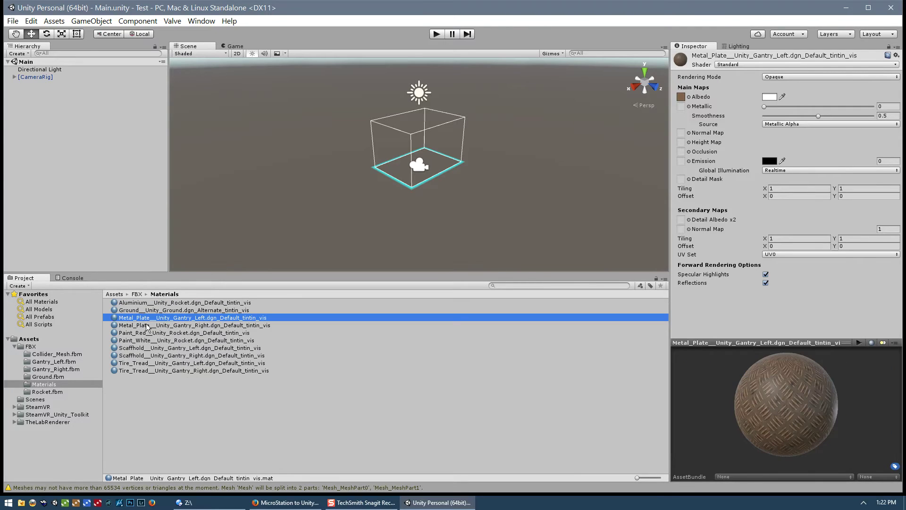
left_click(144, 325, "shift")
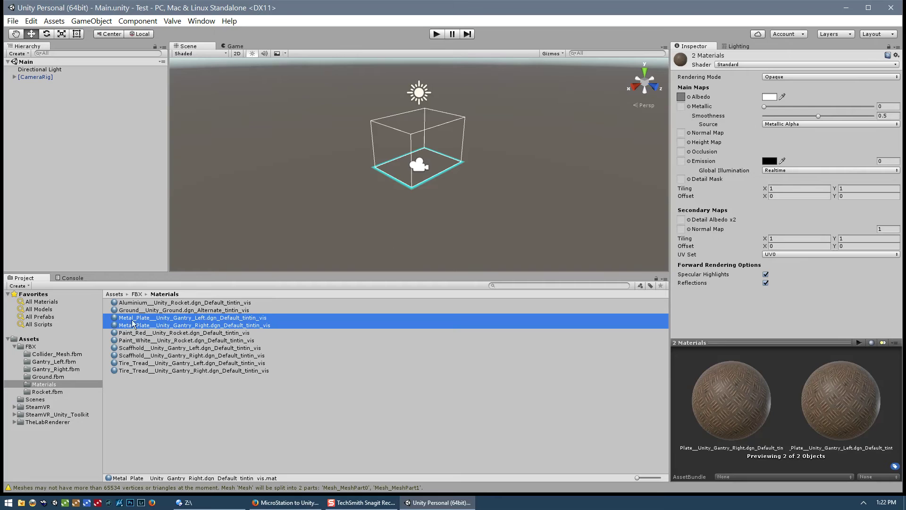
Step through Aluminium, Ground and the Metal_Plate materials, ending with Ground selected
left_click(144, 304)
left_click(146, 310)
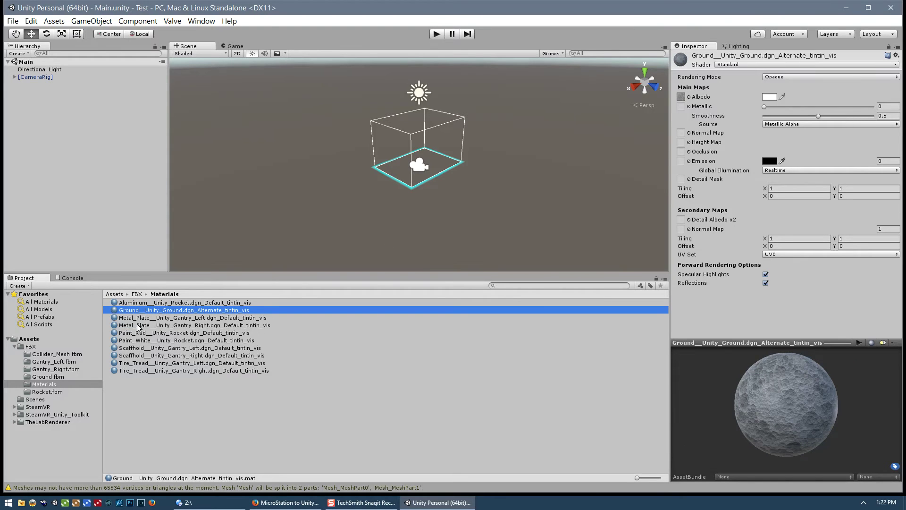
left_click(146, 318)
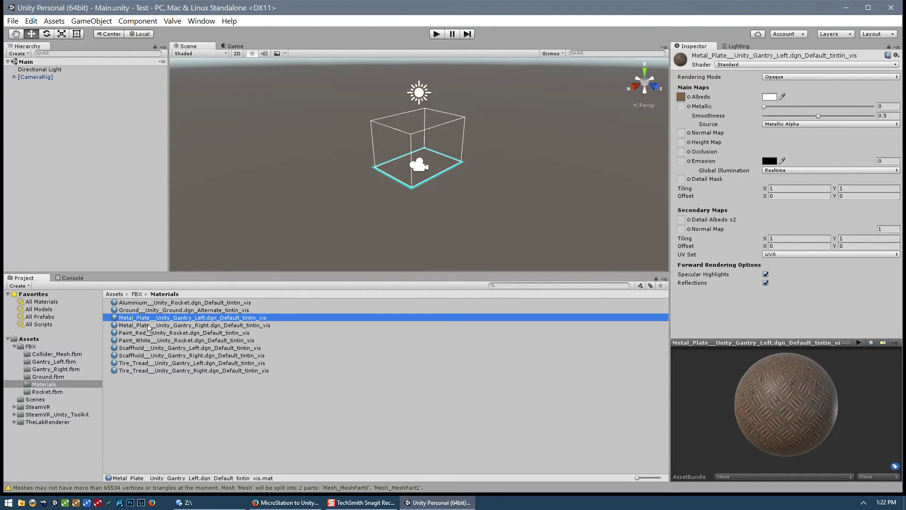
left_click(146, 325, "shift")
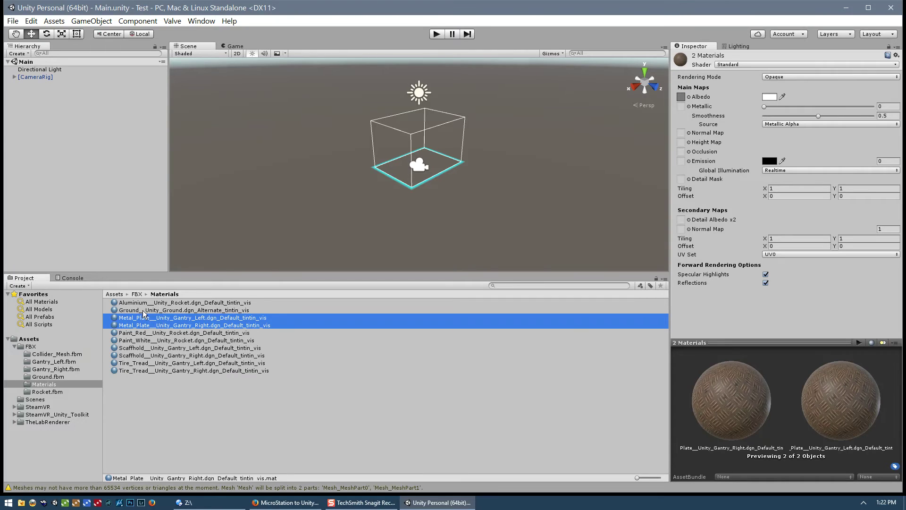
left_click(144, 310)
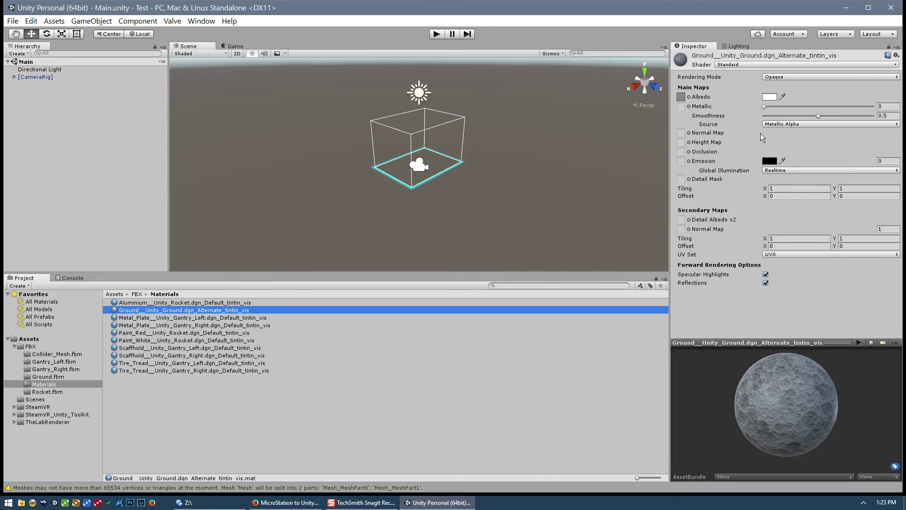
Set the Ground material's smoothness Source to Albedo Alpha and Smoothness to 0
left_click(792, 124)
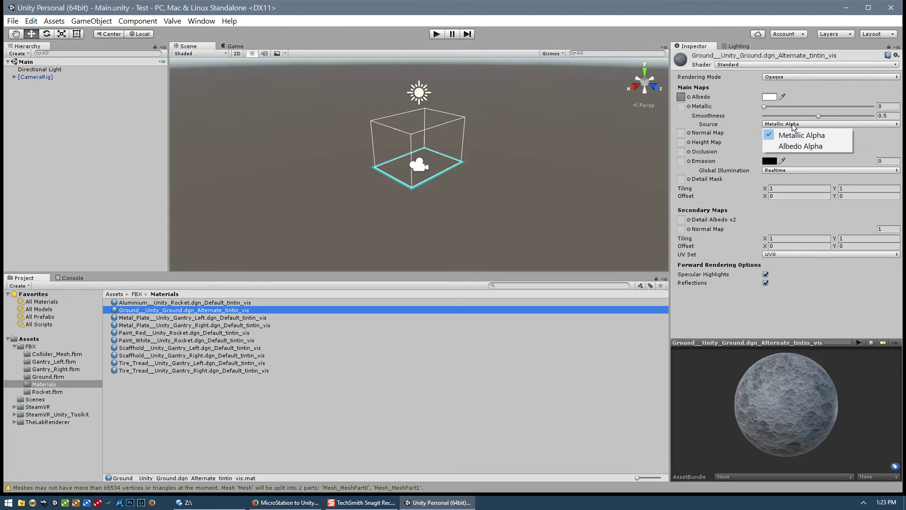
left_click(788, 146)
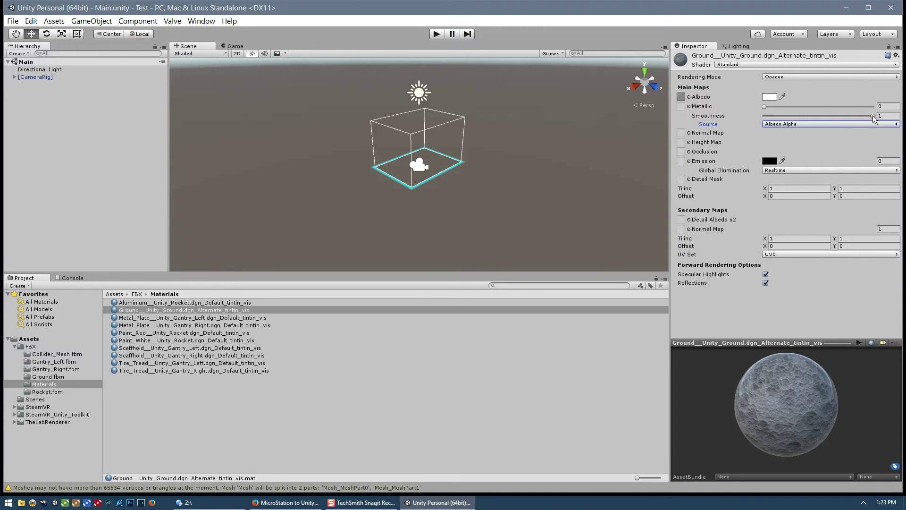
left_click_drag(874, 115, 740, 114)
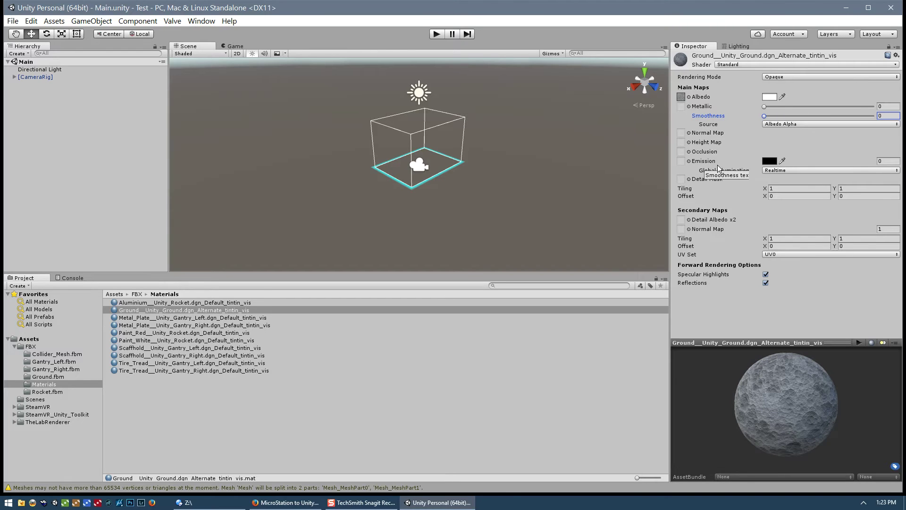
left_click(769, 97)
left_click_drag(649, 270, 591, 264)
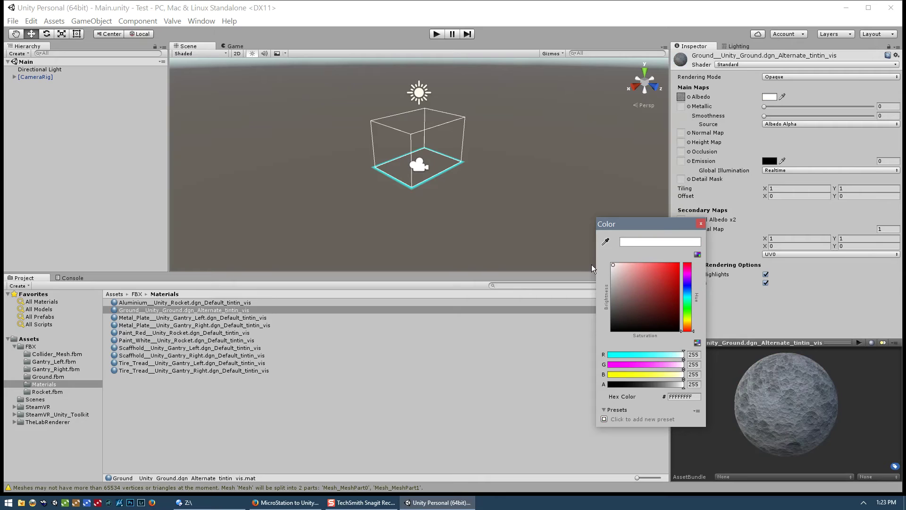
left_click(700, 224)
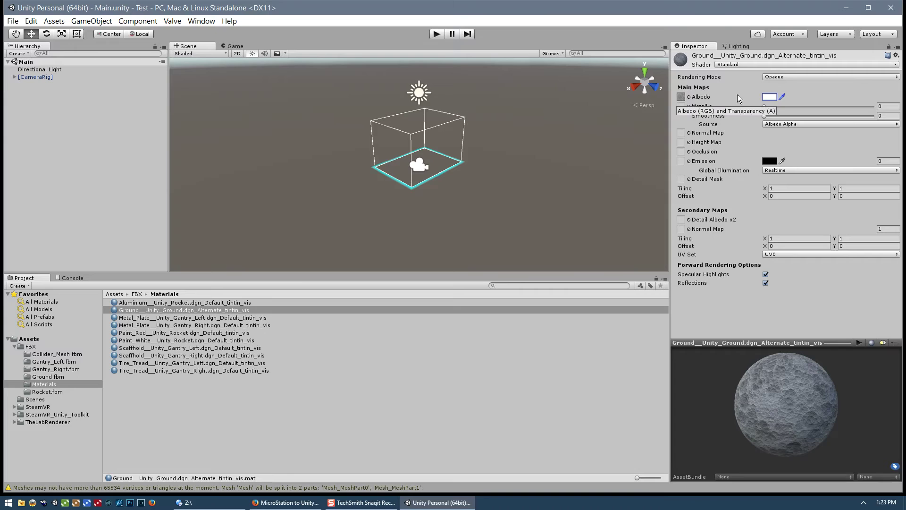
left_click(680, 97)
left_click(765, 98)
left_click(765, 97)
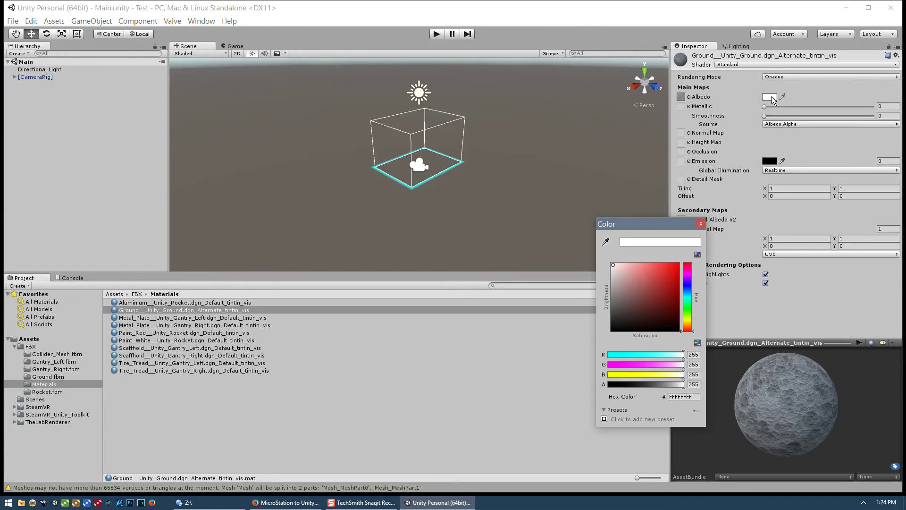
left_click(646, 270)
left_click(613, 265)
left_click(700, 224)
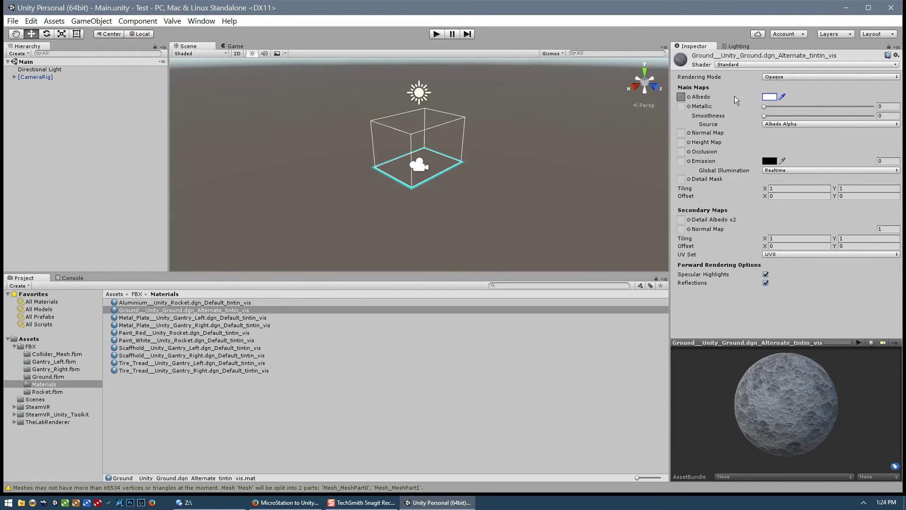
left_click(770, 97)
Select the FBX folder in the Project panel's folder tree to list the imported models
left_click(30, 346)
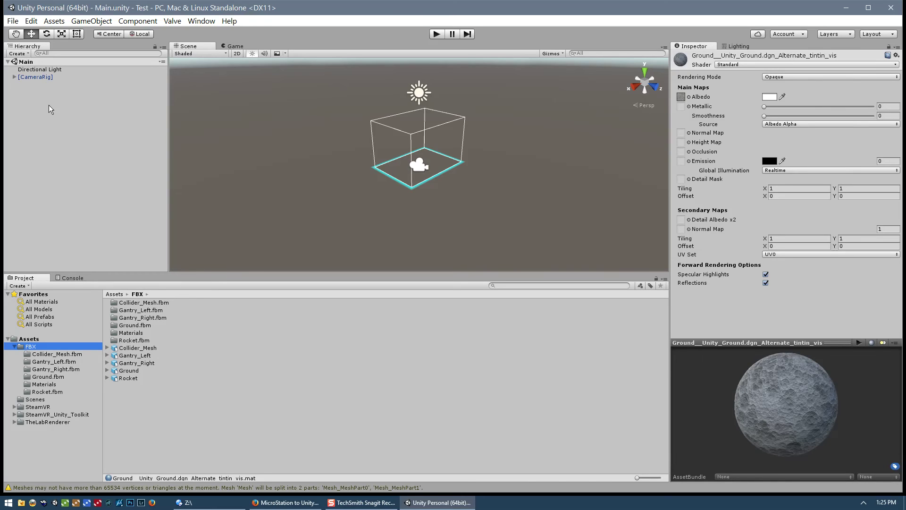
Create an empty GameObject in the Hierarchy and rename it Tintin
right_click(61, 116)
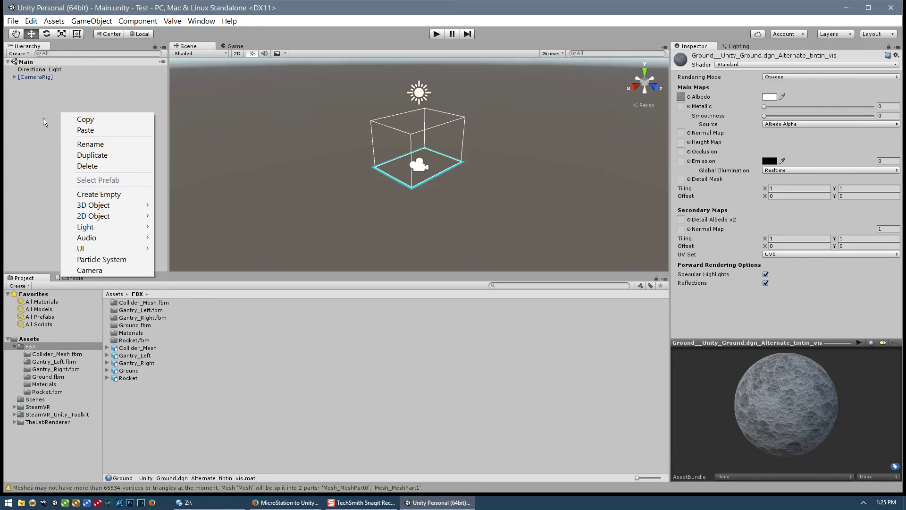
left_click(107, 196)
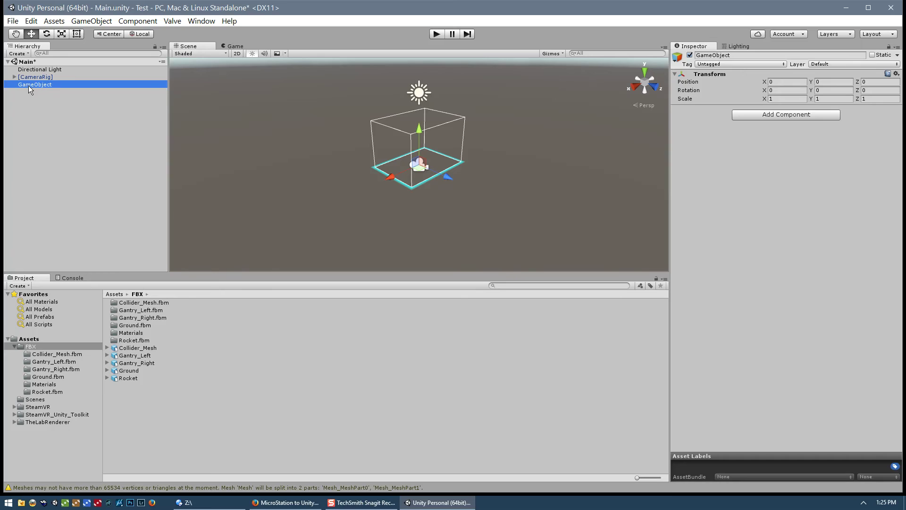
left_click(41, 84)
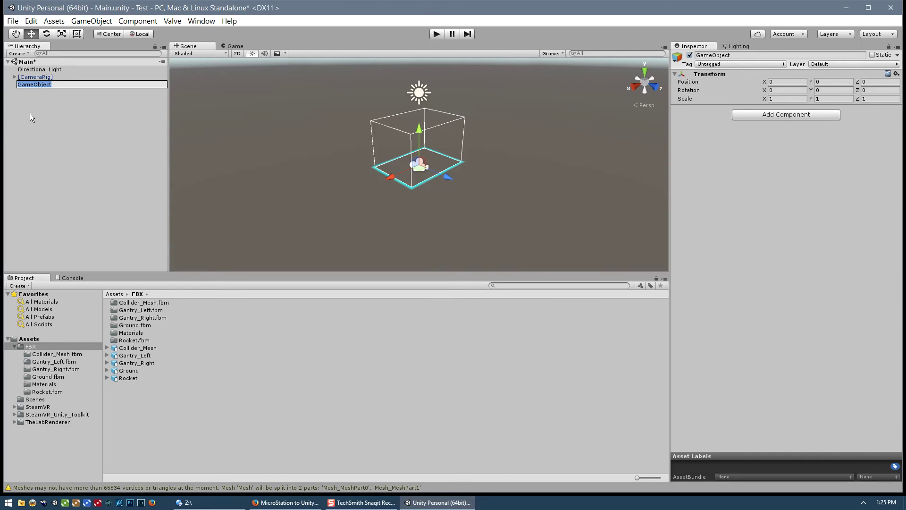
type("Tintin")
key("Return")
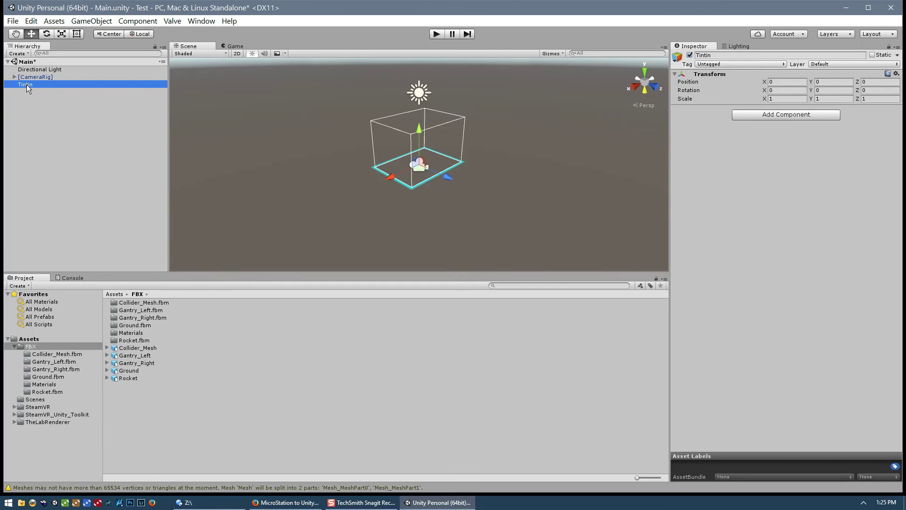
Drag the five FBX models, Collider_Mesh through Rocket, onto Tintin in the Hierarchy
mouse_move(168, 347)
left_mouse_down()
mouse_move(147, 351)
mouse_move(158, 357)
left_mouse_up()
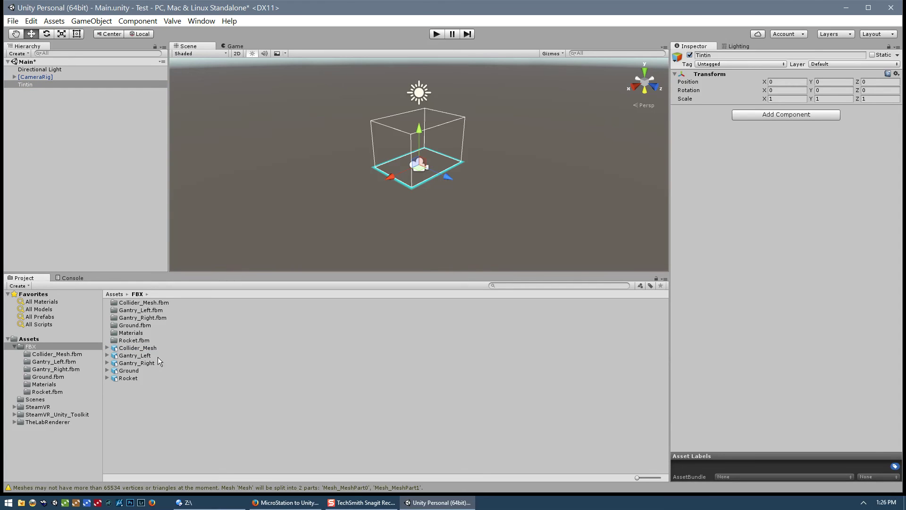
left_click(144, 347)
left_click(130, 377, "shift")
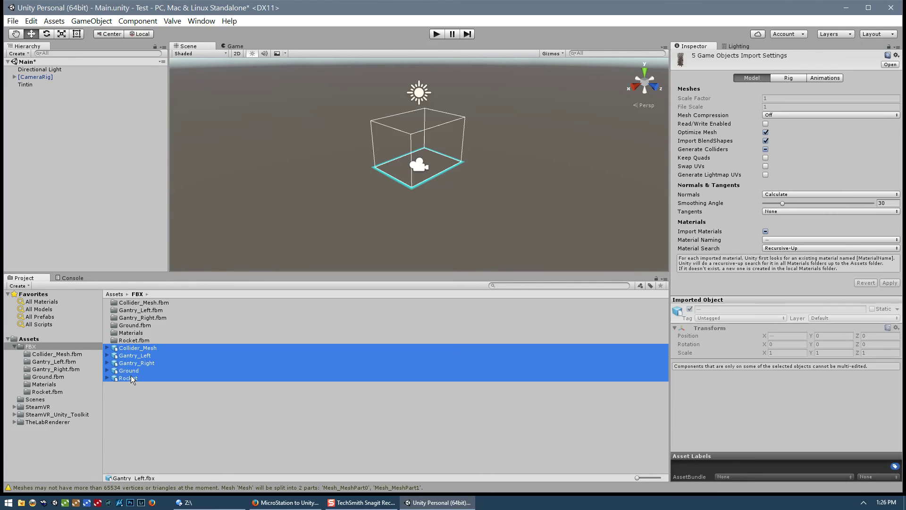
left_click_drag(143, 348, 30, 91)
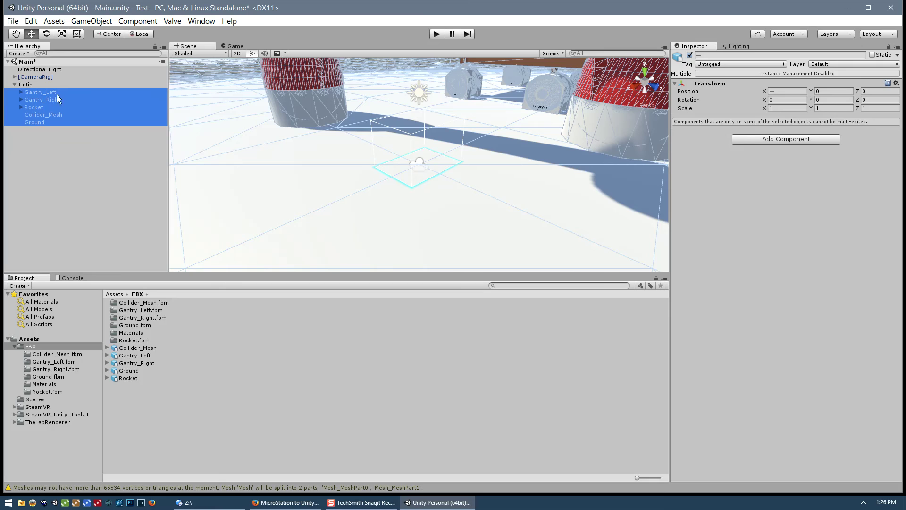
Move Collider_Mesh to the top of Tintin's children
left_click(48, 134)
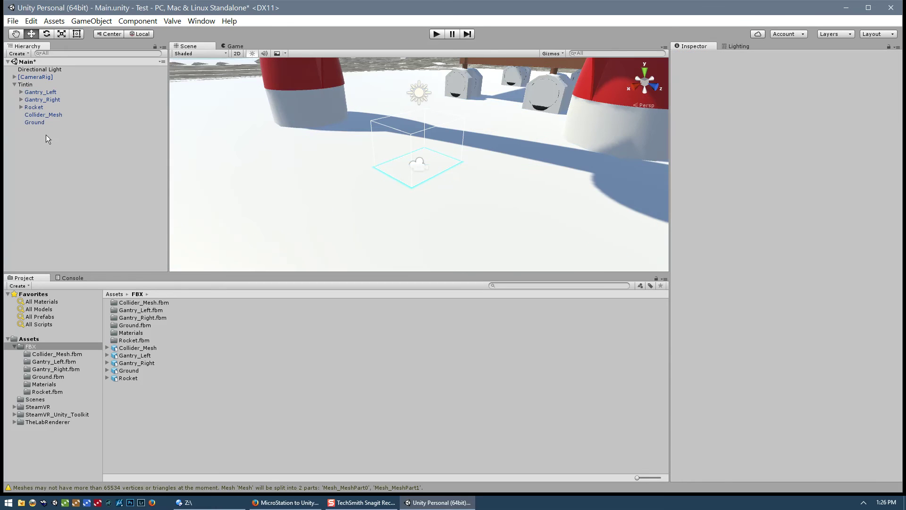
left_click_drag(48, 116, 46, 91)
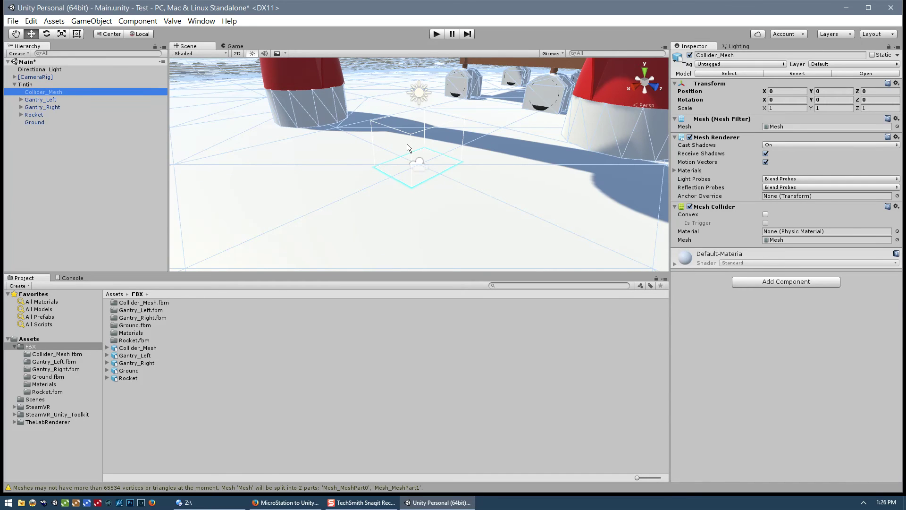
right_click_drag(407, 146, 426, 197, "alt")
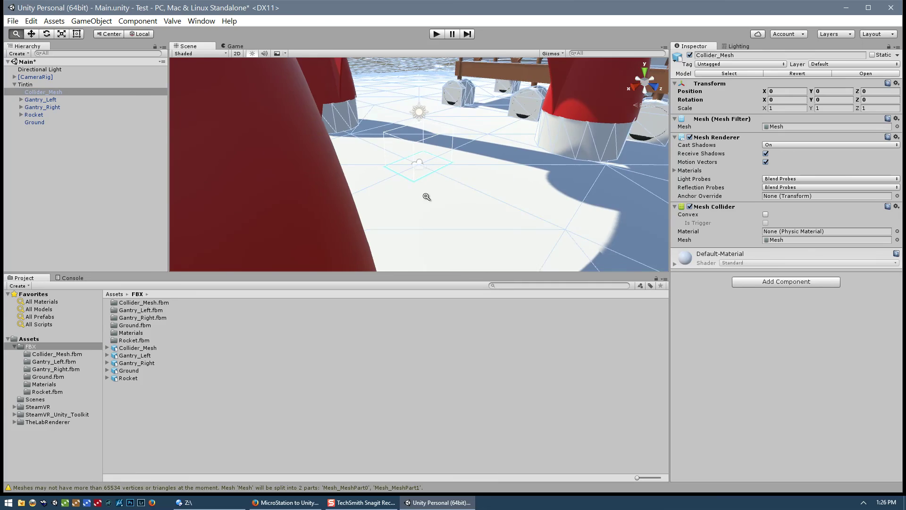
left_click_drag(427, 197, 448, 161, "alt")
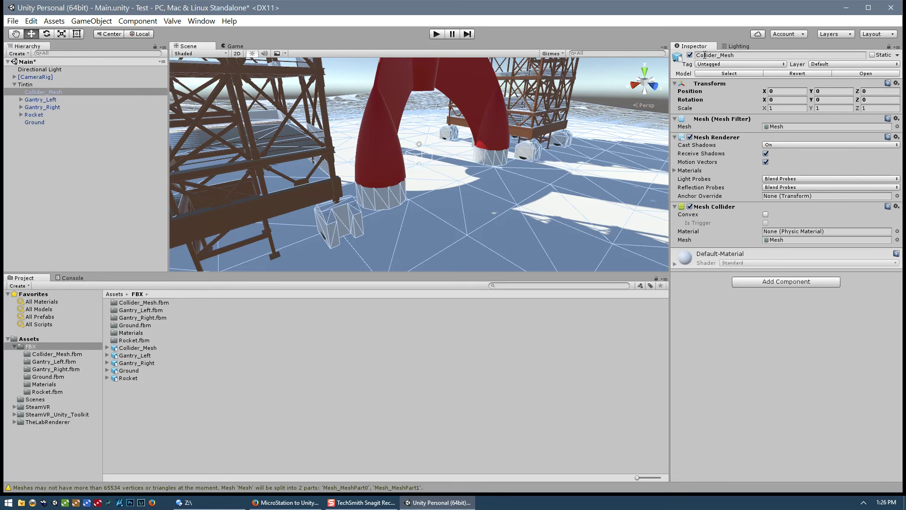
Toggle Collider_Mesh and its Mesh Renderer off and back on to see what they cover
left_click(690, 55)
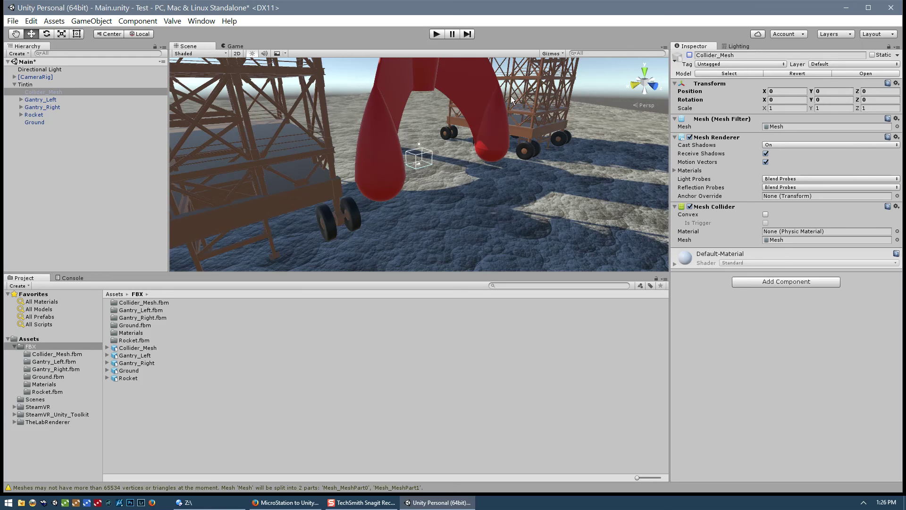
left_click(690, 55)
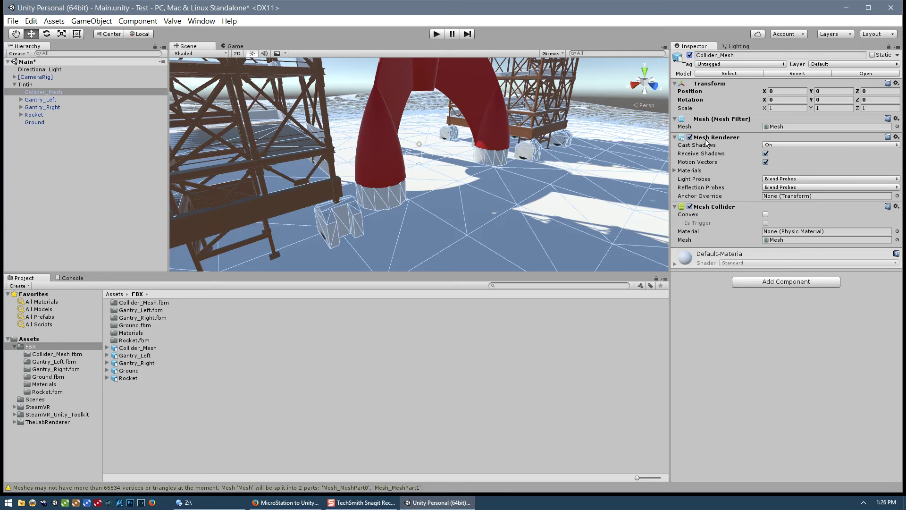
left_click(689, 138)
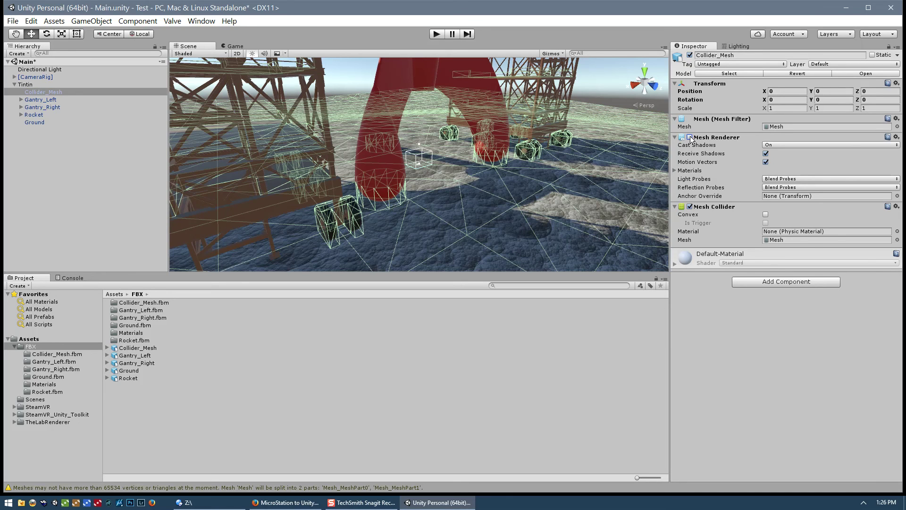
left_click(690, 138)
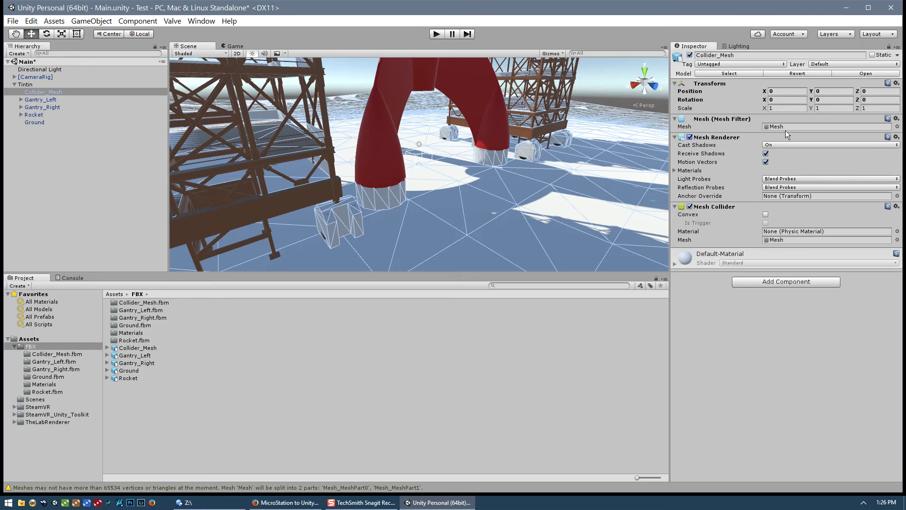
Remove the Mesh Renderer component from Collider_Mesh, then select the Ground model
left_click(896, 136)
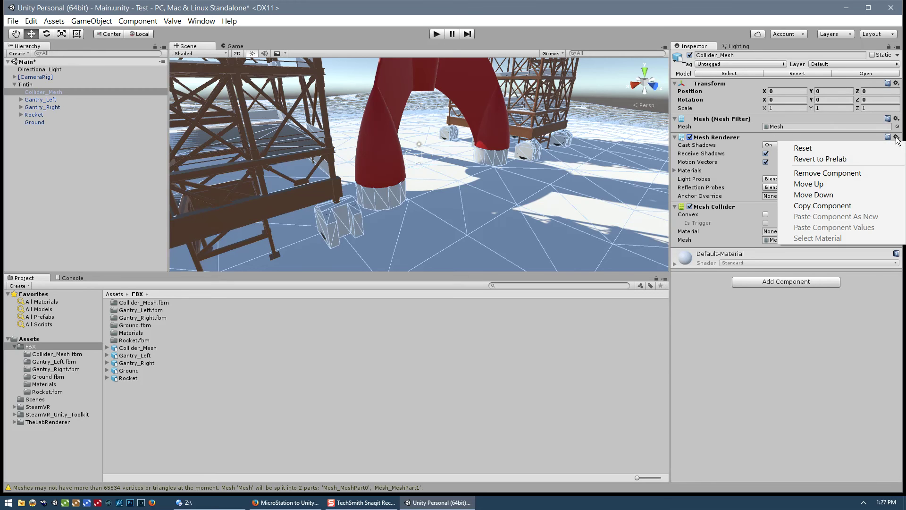
left_click(849, 174)
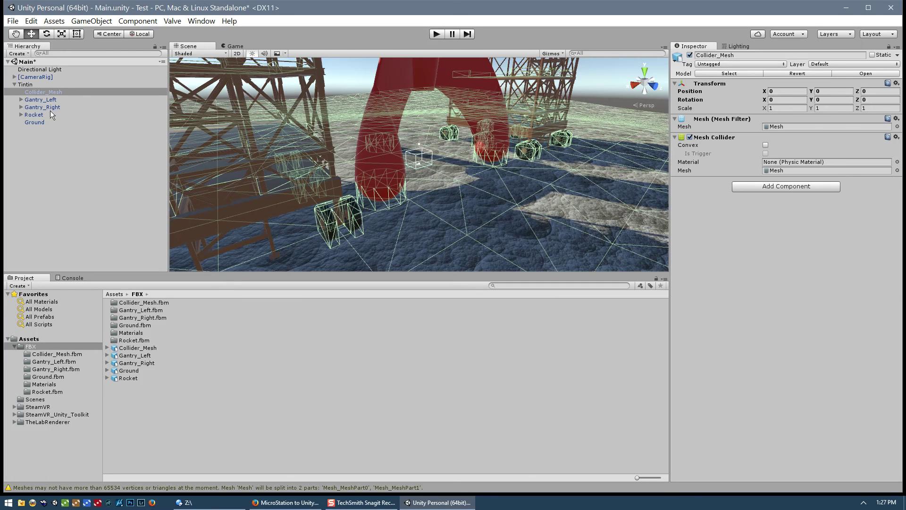
left_click(42, 124)
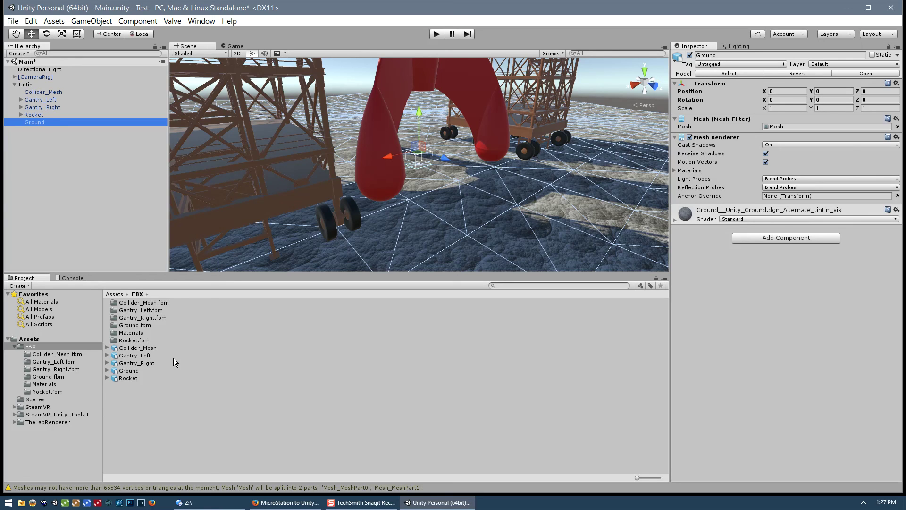
Inspect Collider_Mesh, the gantries, Rocket and Ground, then select [CameraRig]
left_click(41, 92)
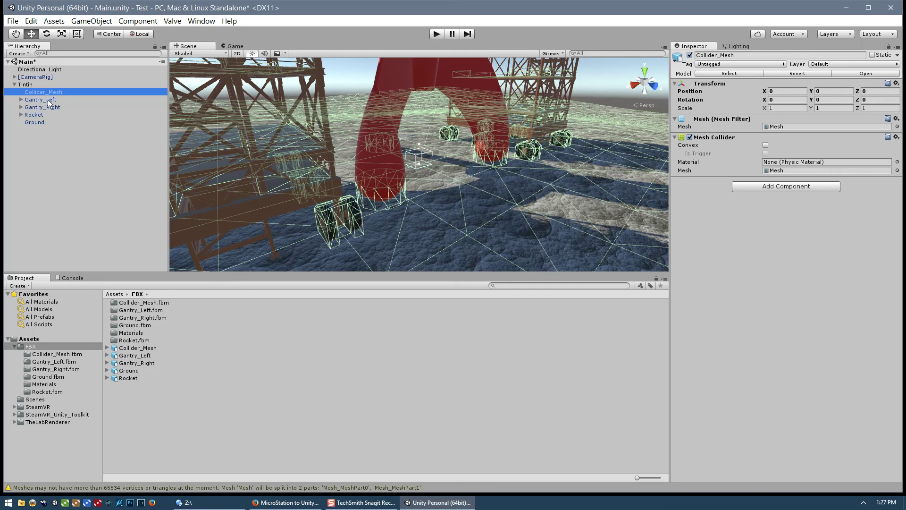
left_click(39, 100)
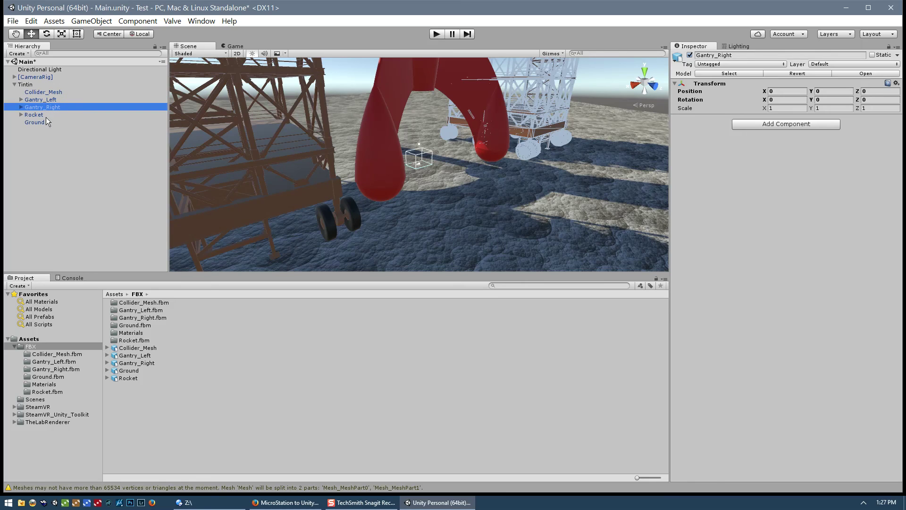
left_click(31, 116)
left_click(35, 122)
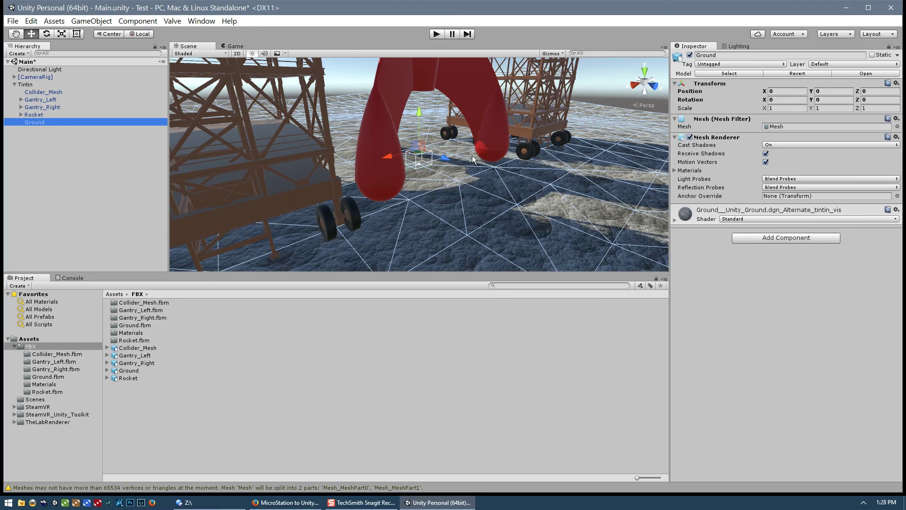
left_click_drag(538, 153, 337, 160, "alt")
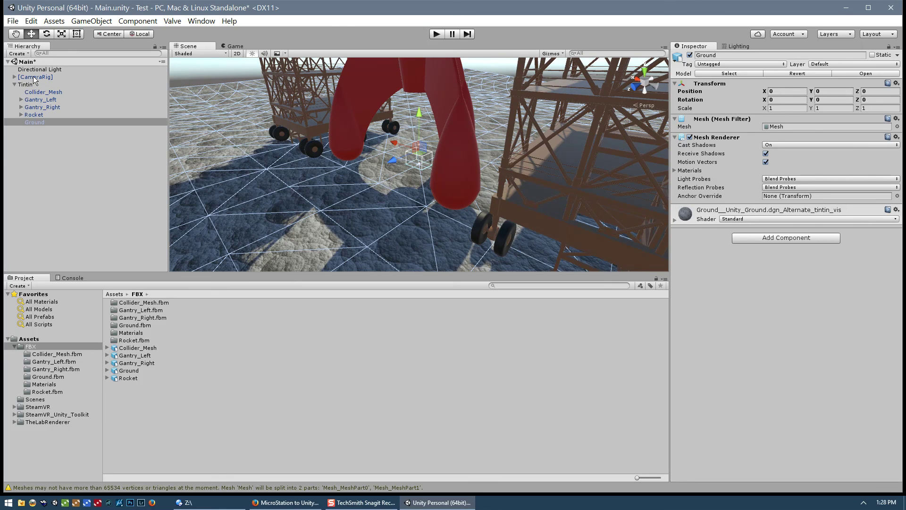
left_click(33, 77)
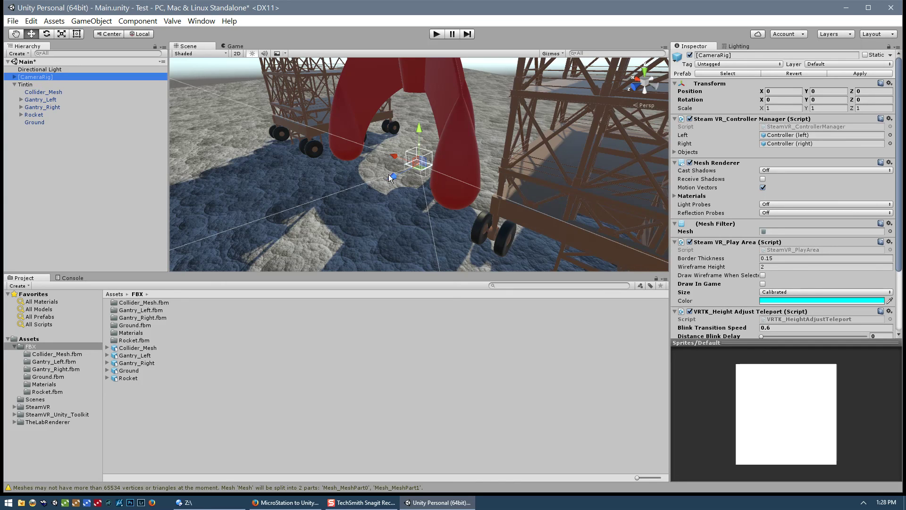
Move the CameraRig beside the rocket to Transform Position X -6, Y 0, Z 14
left_click_drag(392, 176, 268, 225)
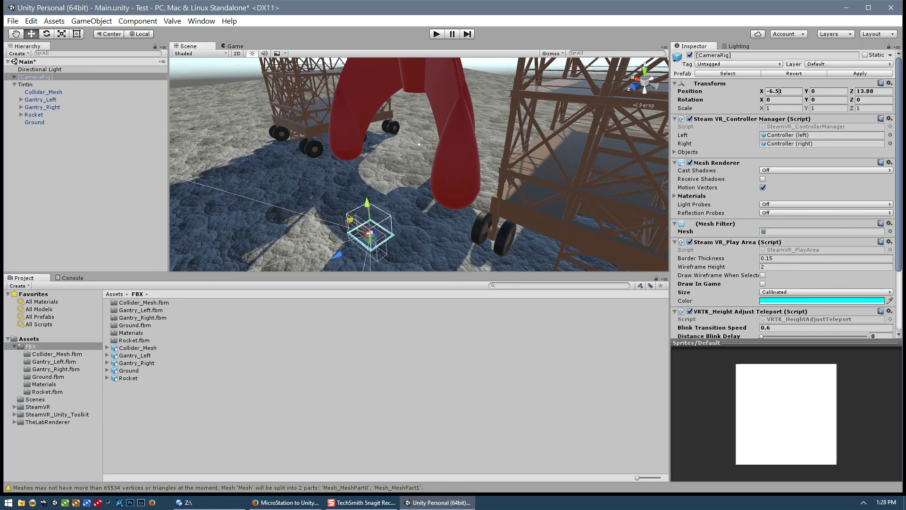
left_click(779, 91)
type("-6.")
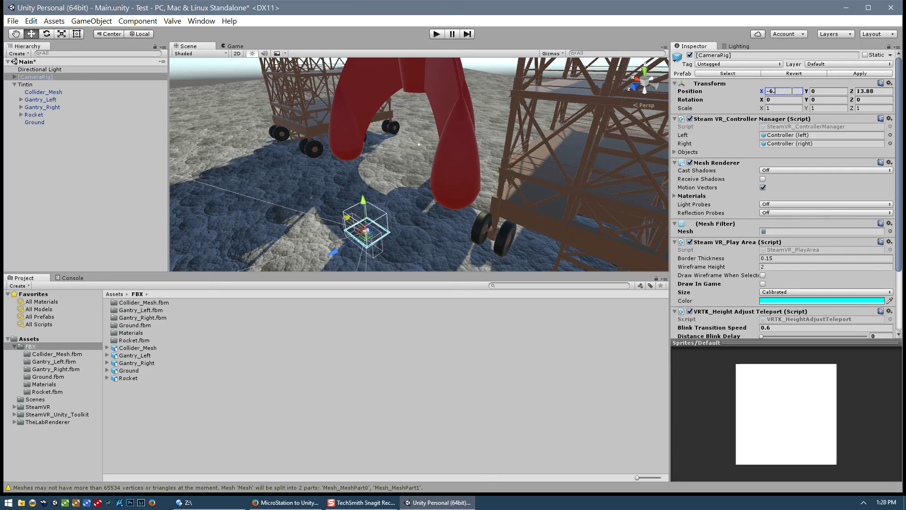
left_click(873, 90)
type("14")
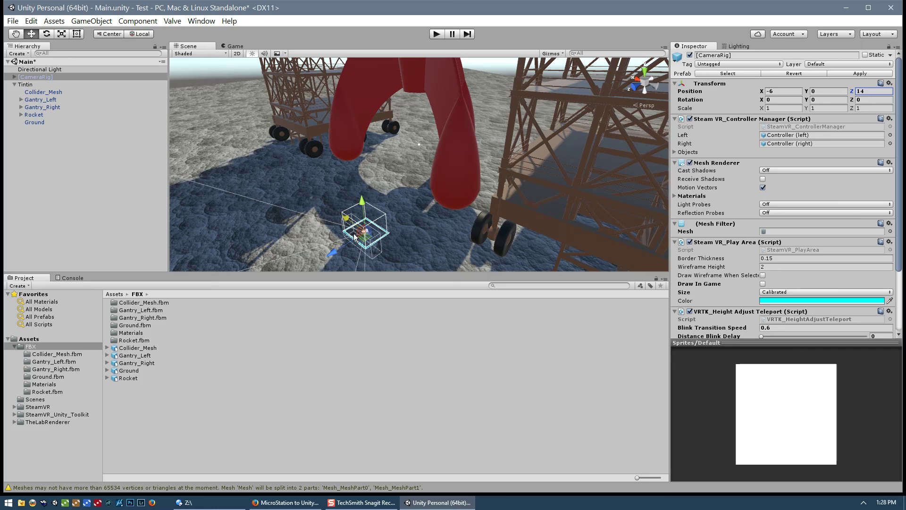
Return to the Firefox workflow post and scroll to its Lab Renderer and Setup Directional Light steps
left_click(279, 503)
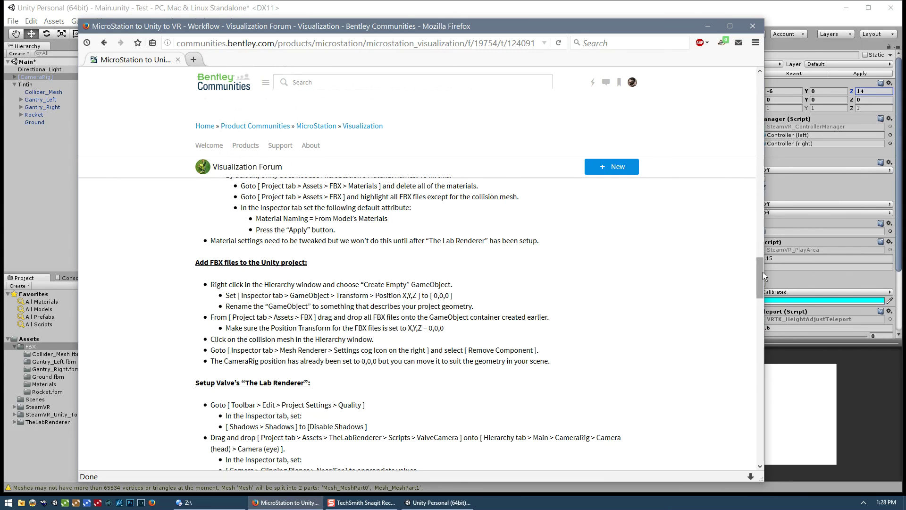
left_click_drag(762, 278, 735, 292)
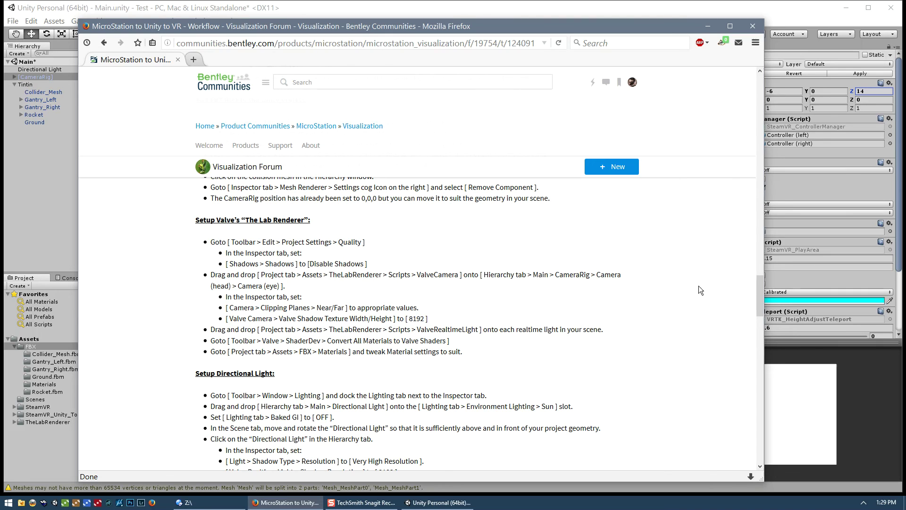
left_click_drag(759, 285, 760, 293)
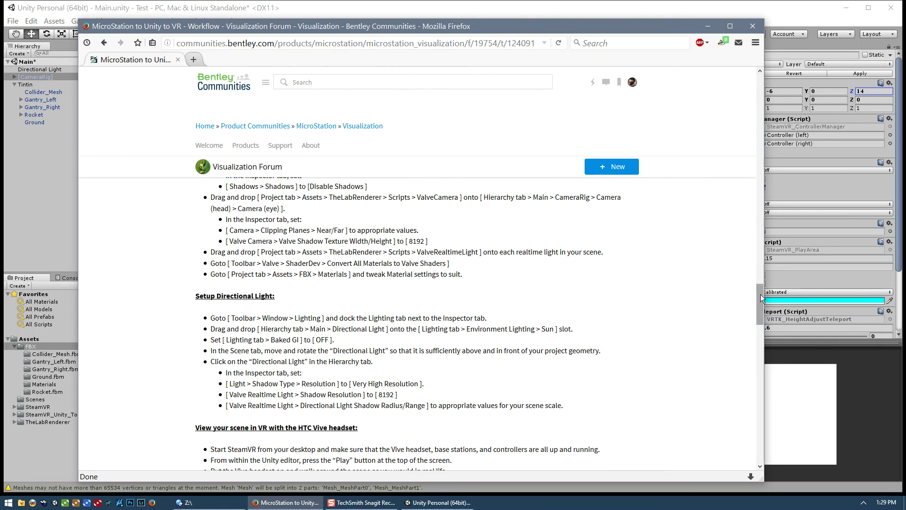